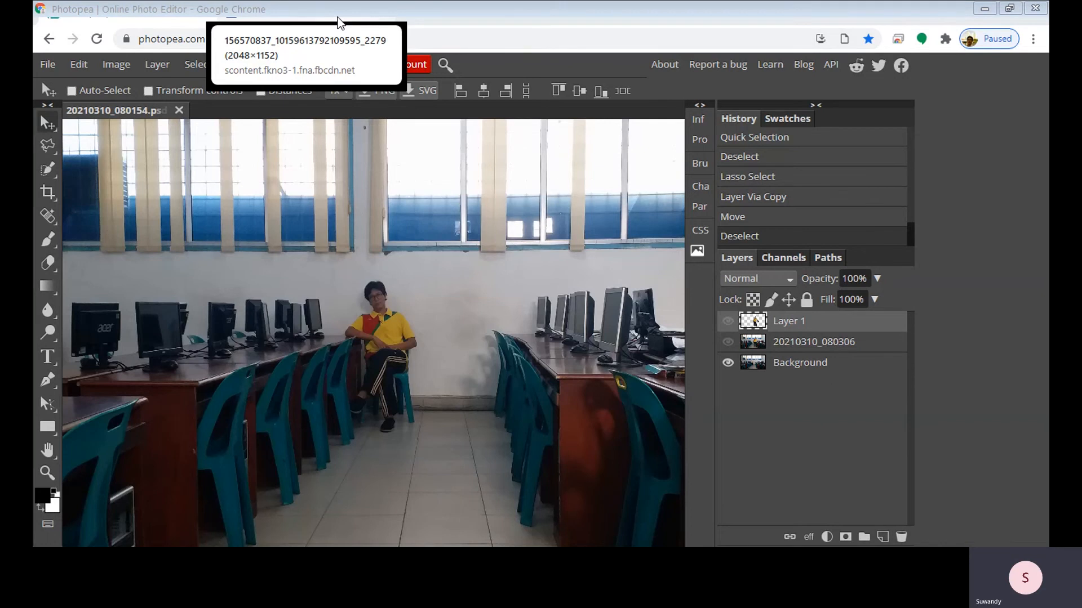
View the example photo with multiple copies of one person in the other browser tab and return to Photopea
left_click(338, 22)
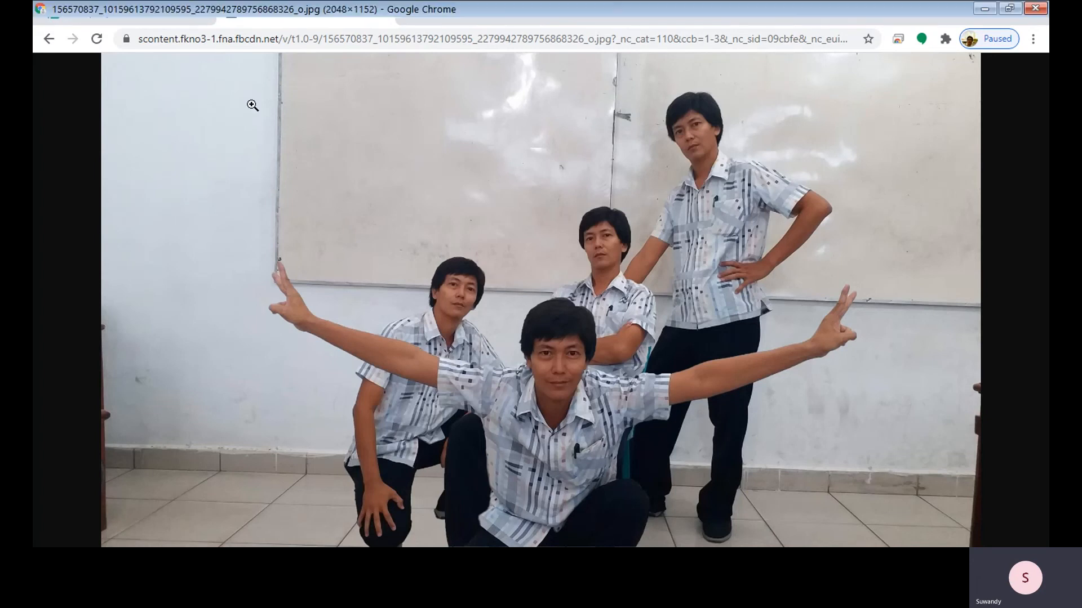
left_click(146, 22)
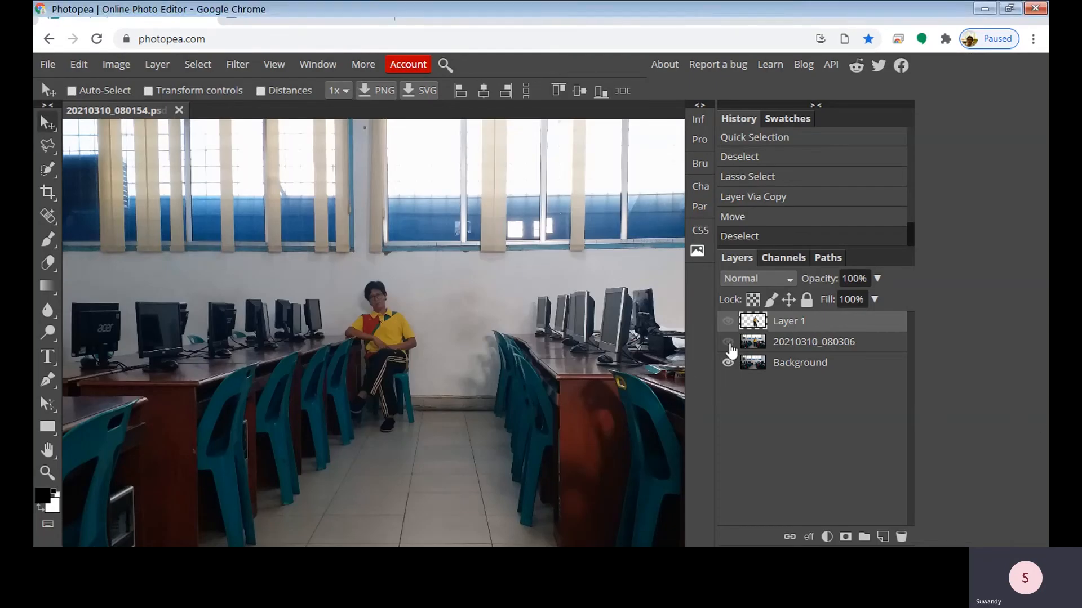
Compare the standing-pose photo with the seated-pose Background by repeatedly toggling the visibility of the 20210310_080306 layer
left_click(727, 343)
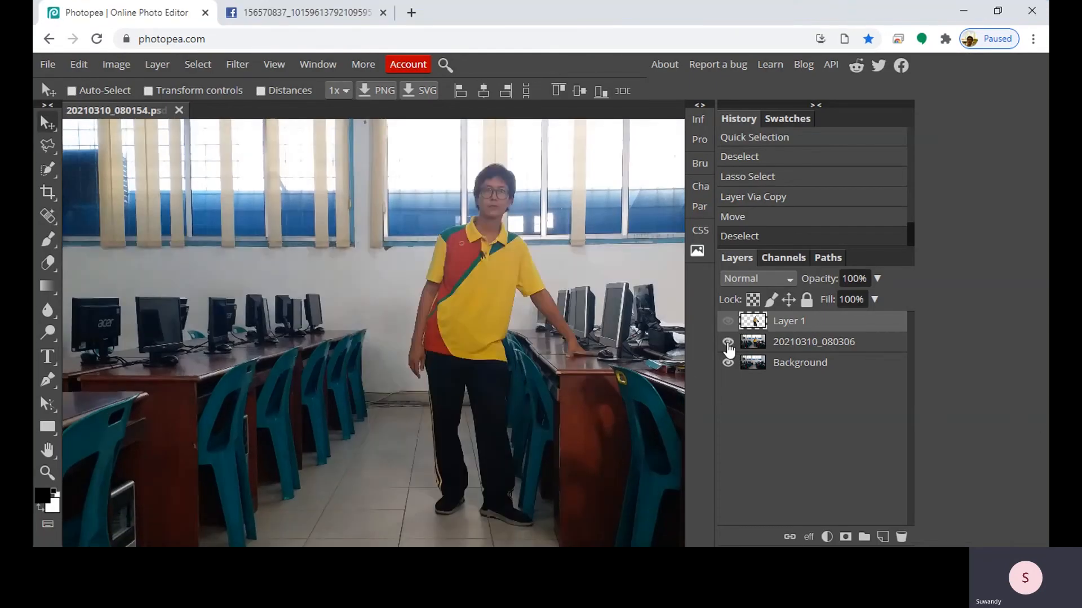
left_click(727, 343)
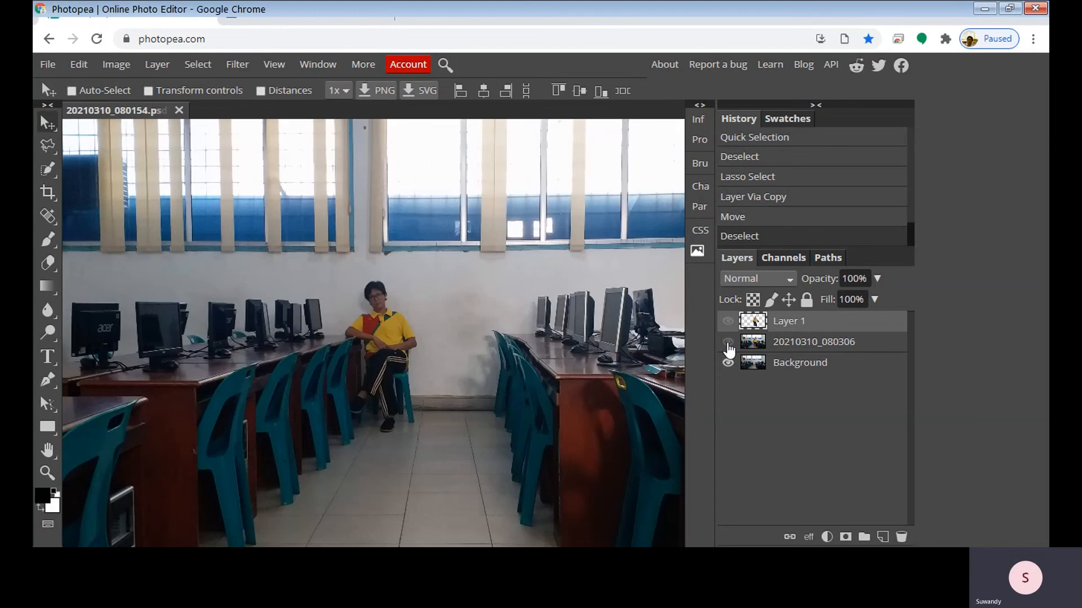
left_click(727, 343)
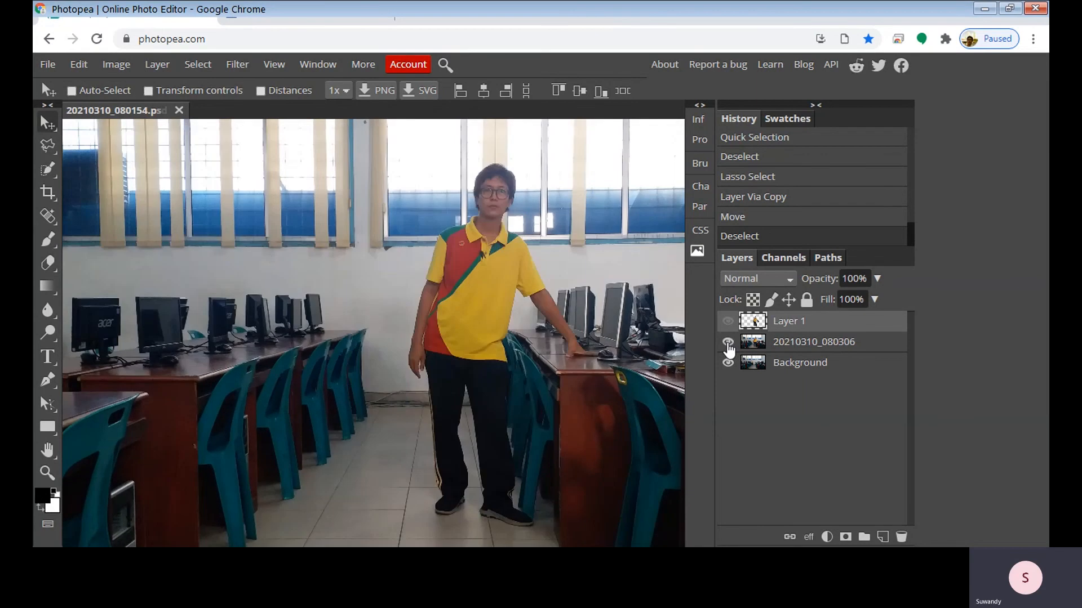
left_click(727, 343)
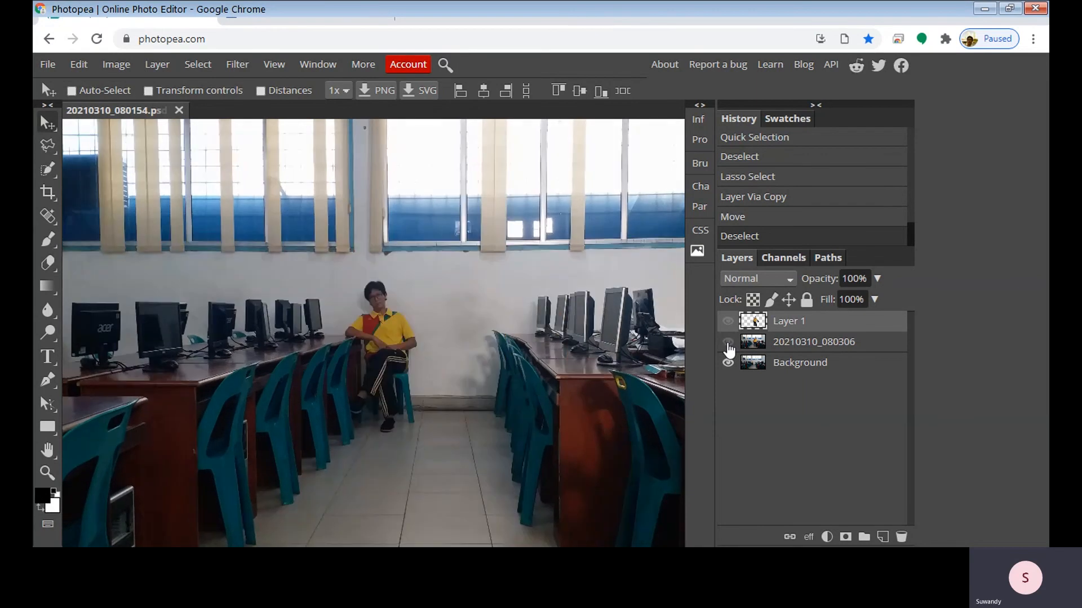
left_click(727, 343)
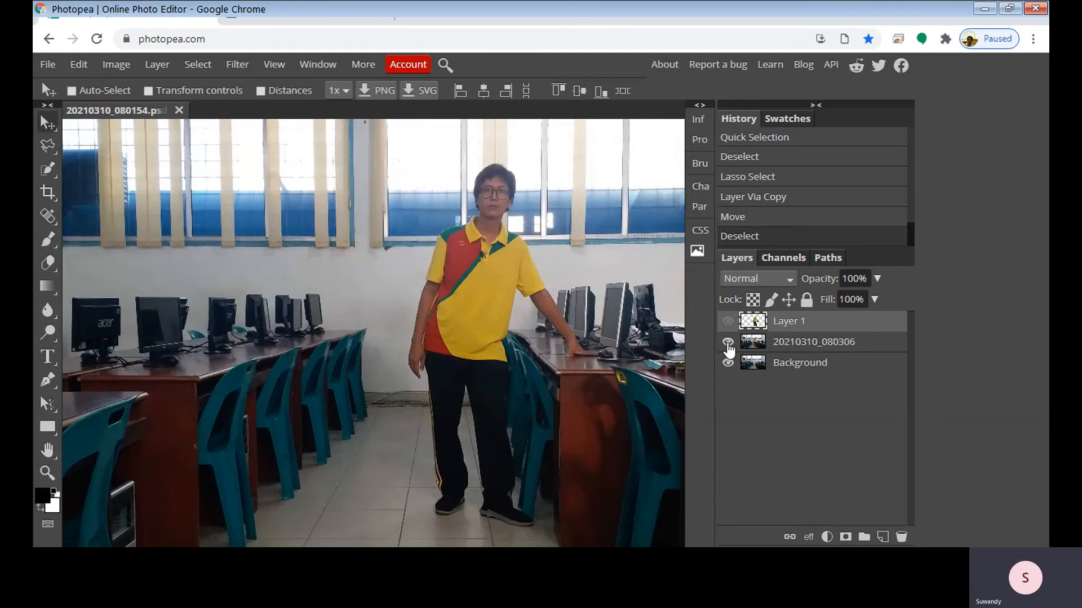
left_click(728, 343)
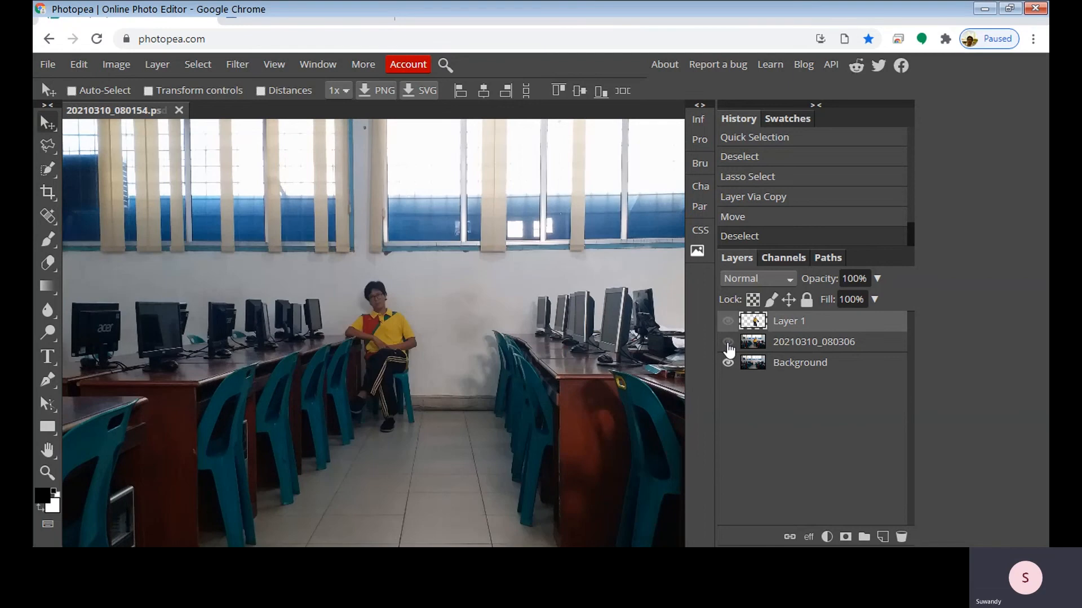
left_click(728, 343)
left_click(727, 343)
left_click(727, 343)
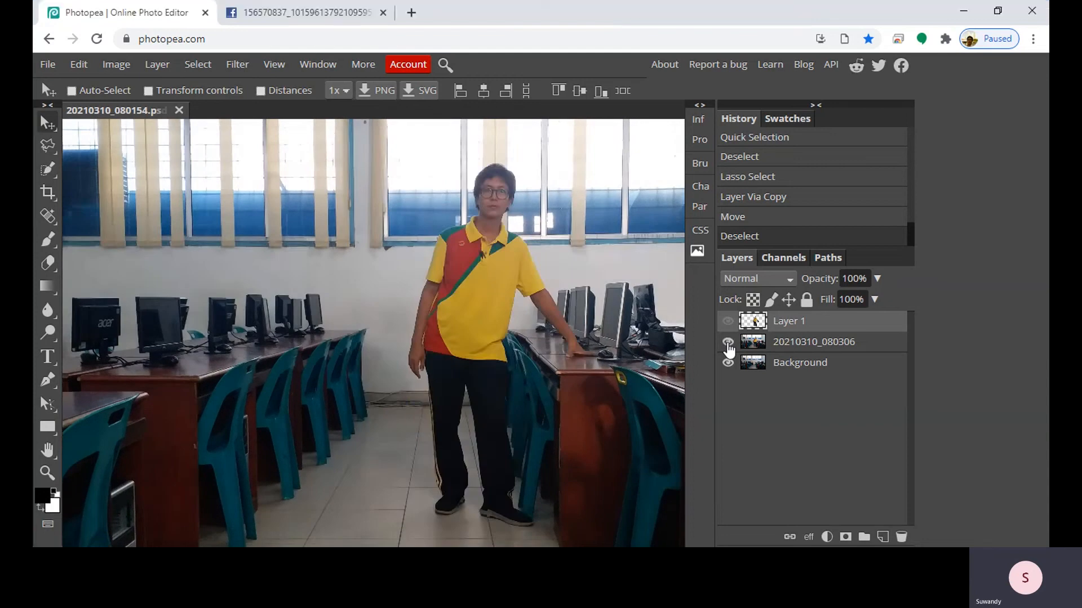
left_click(728, 344)
left_click(728, 343)
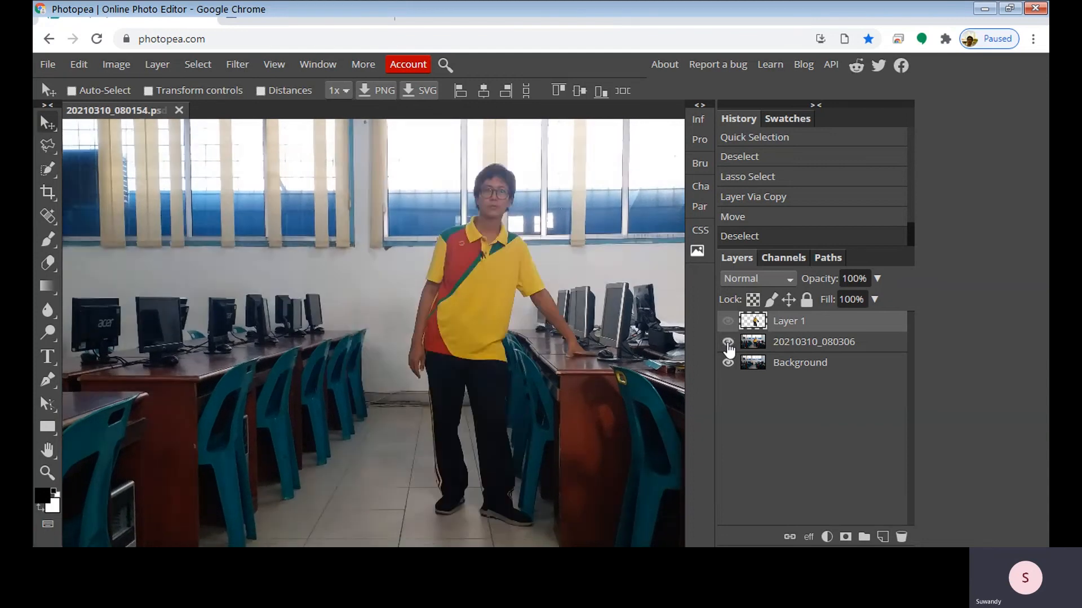
left_click(728, 343)
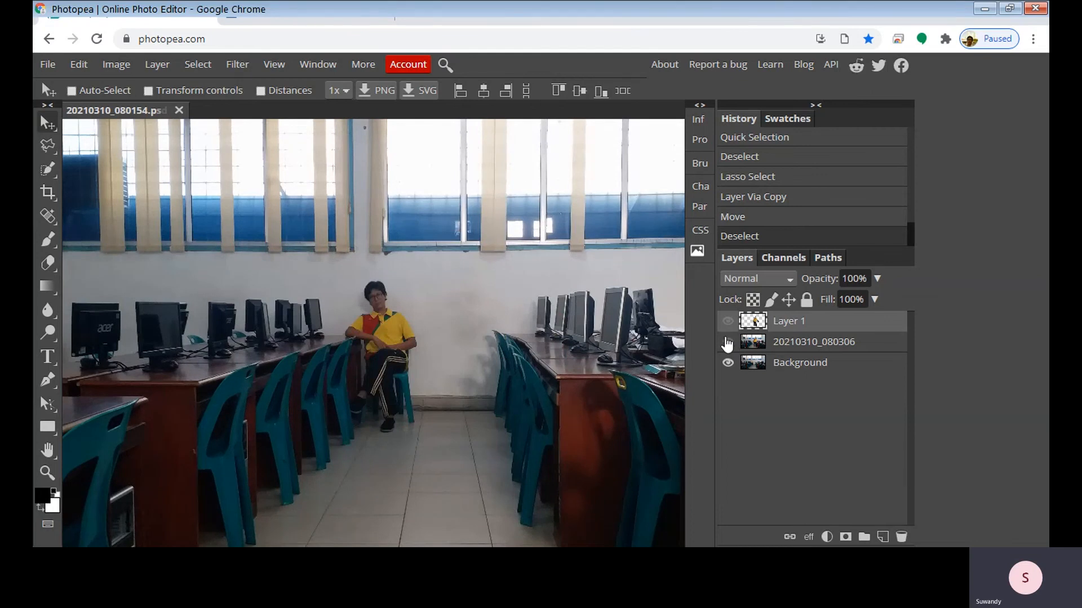
left_click(727, 343)
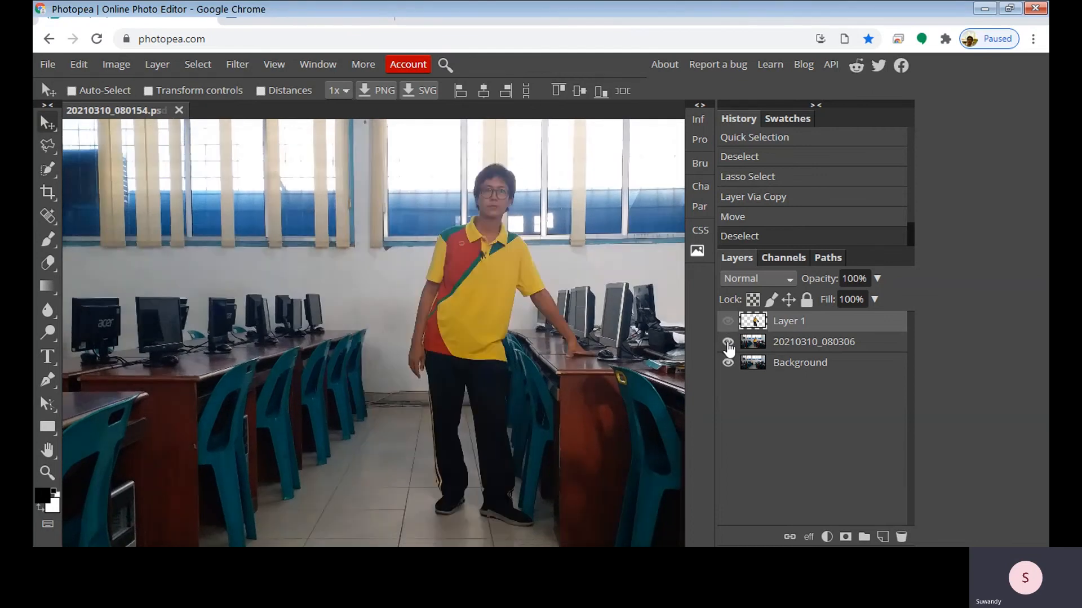
left_click(728, 343)
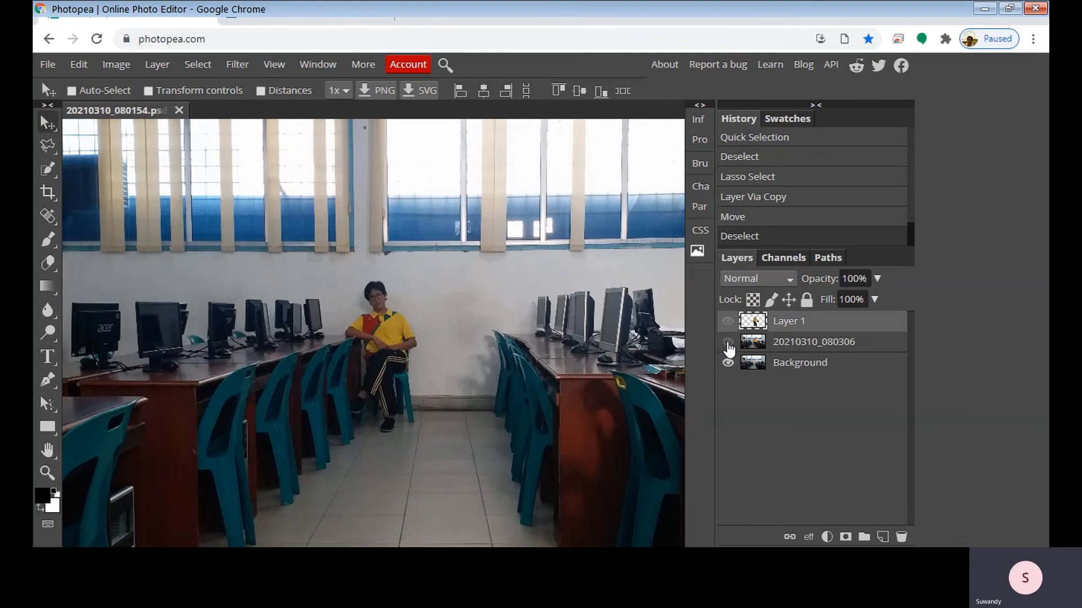
left_click(727, 343)
left_click(727, 343)
left_click(727, 343)
left_click(727, 343)
left_click(727, 343)
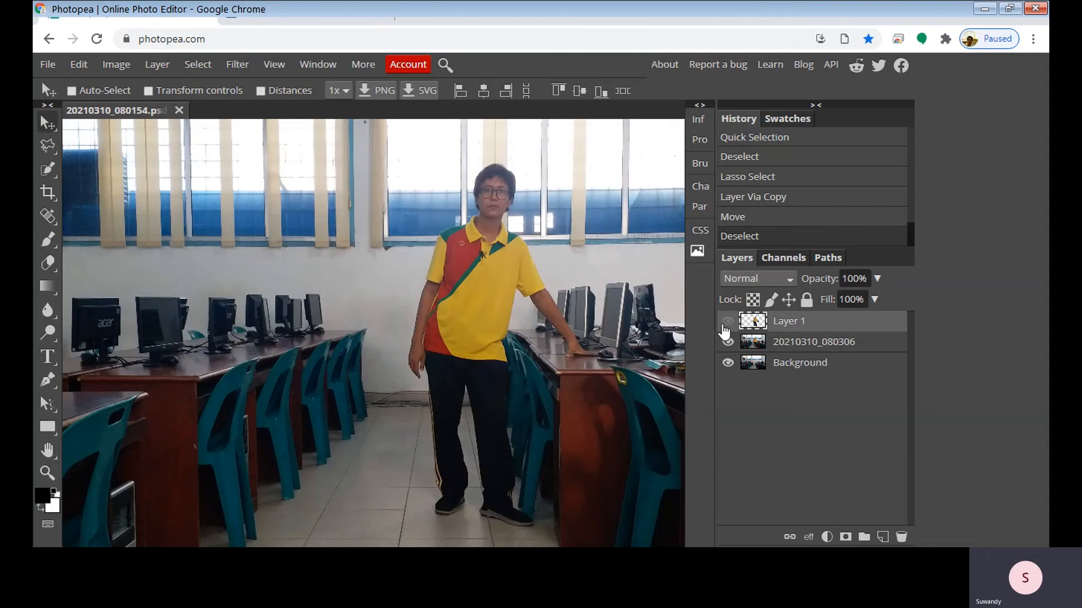
Isolate the standing cut-out by showing Layer 1 and hiding the 20210310_080306 and Background layers
left_click(728, 323)
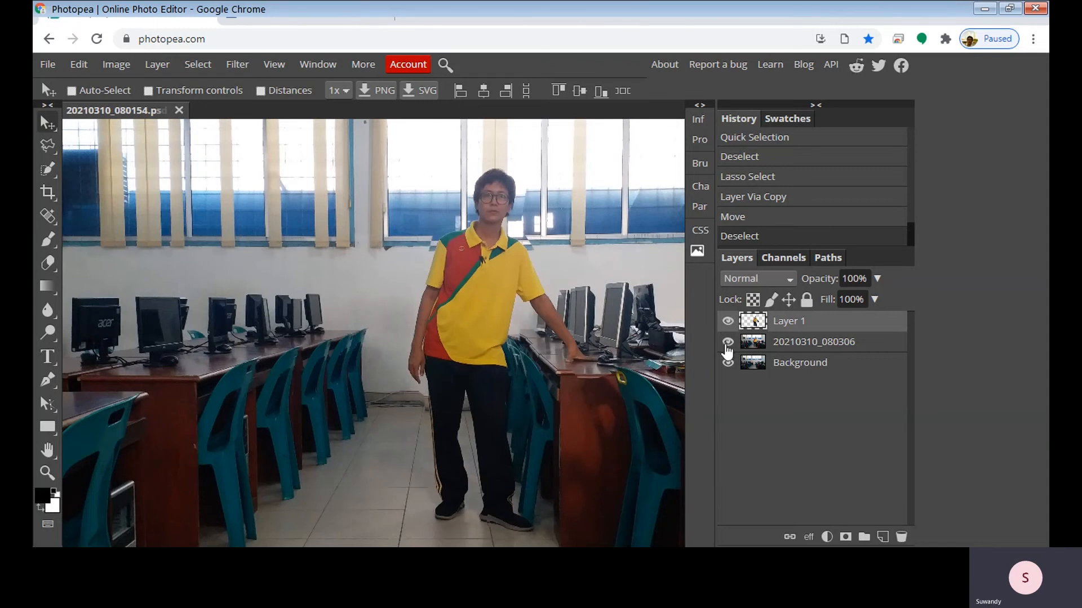
left_click(727, 342)
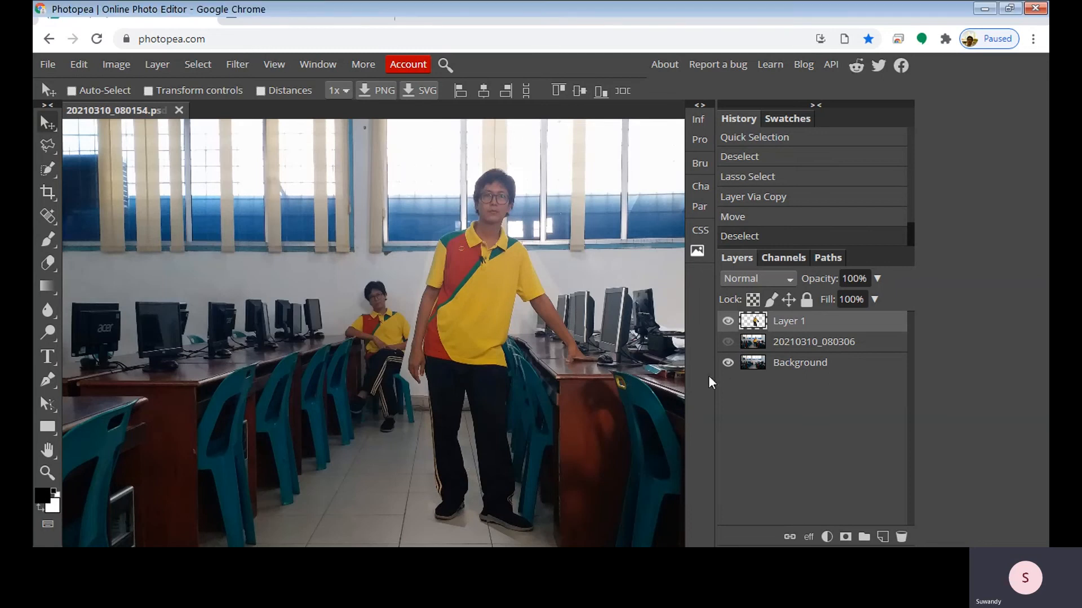
left_click(727, 363)
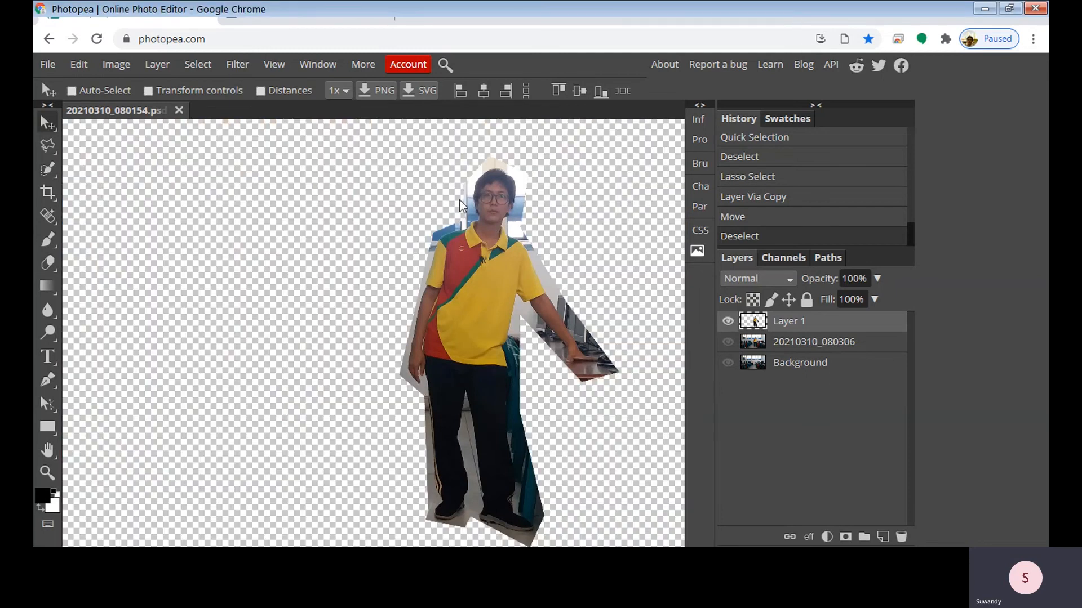
Look over the available lasso selection tools and show the Background layer behind the cut-out
left_click(47, 146)
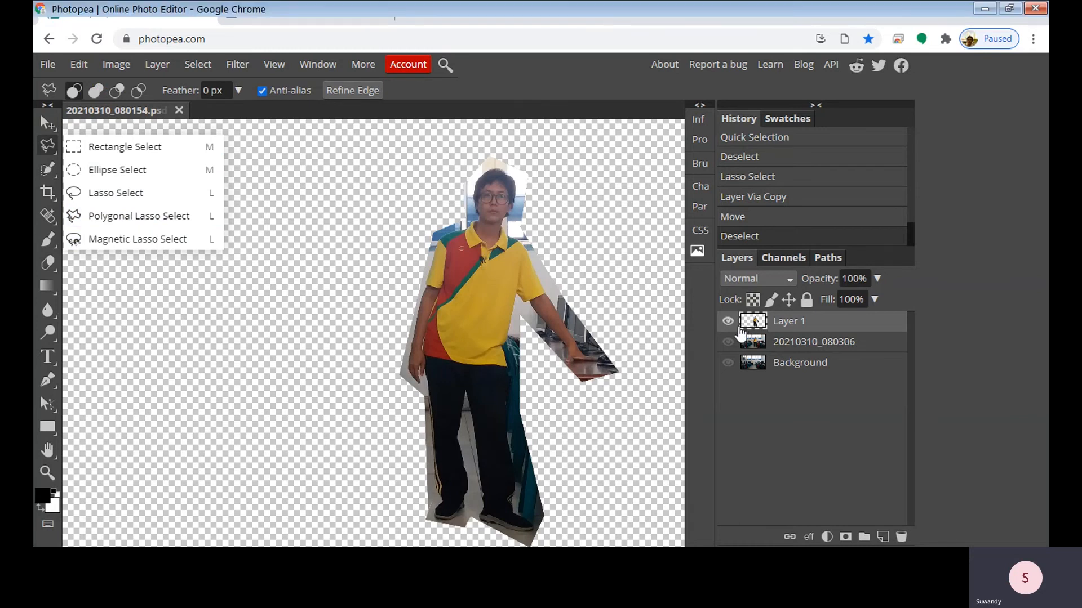
left_click(47, 146)
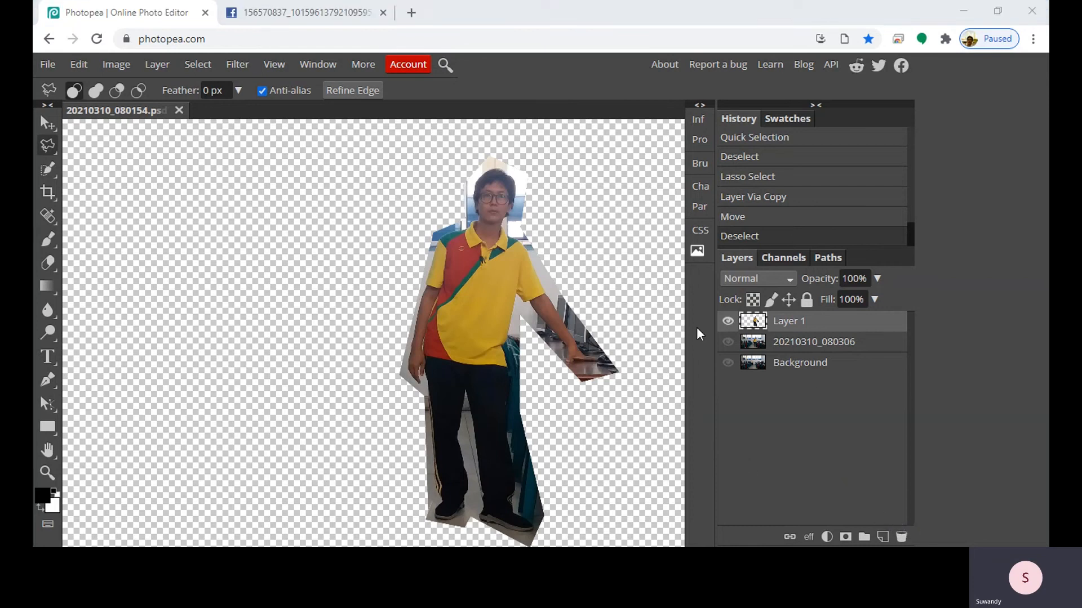
left_click(728, 365)
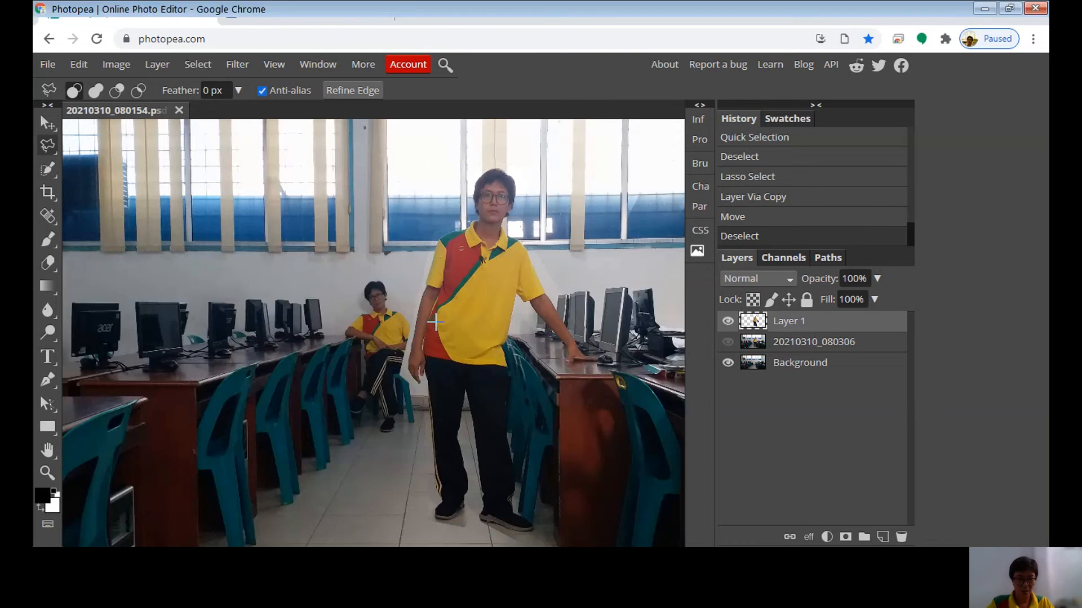
Compare the two classroom photos again by hiding Layer 1 and toggling the 20210310_080306 layer over the Background
left_click(727, 323)
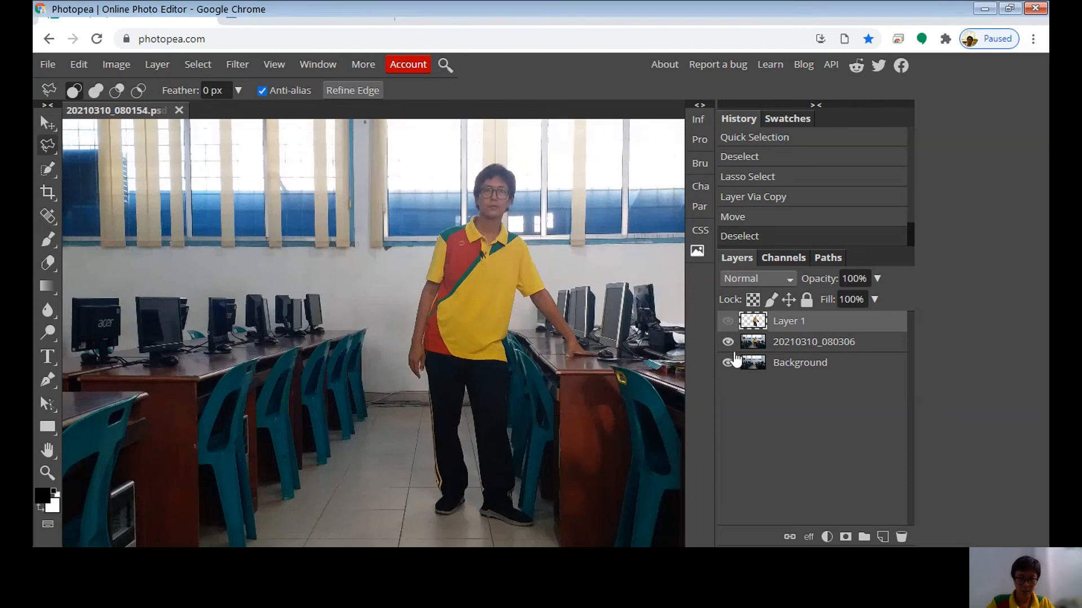
left_click(728, 342)
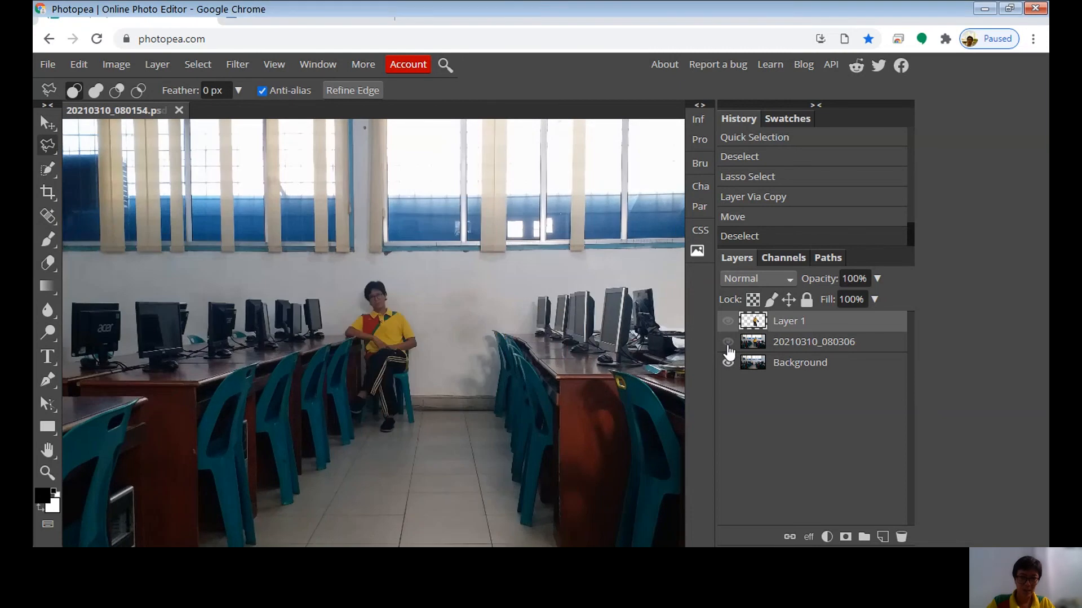
left_click(727, 342)
left_click(727, 342)
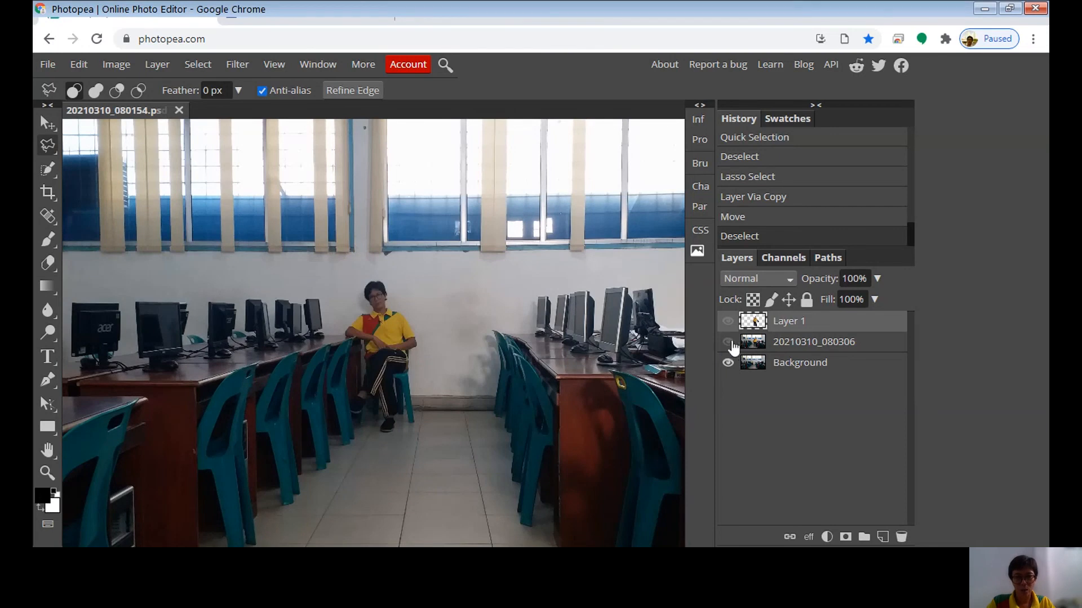
left_click(728, 342)
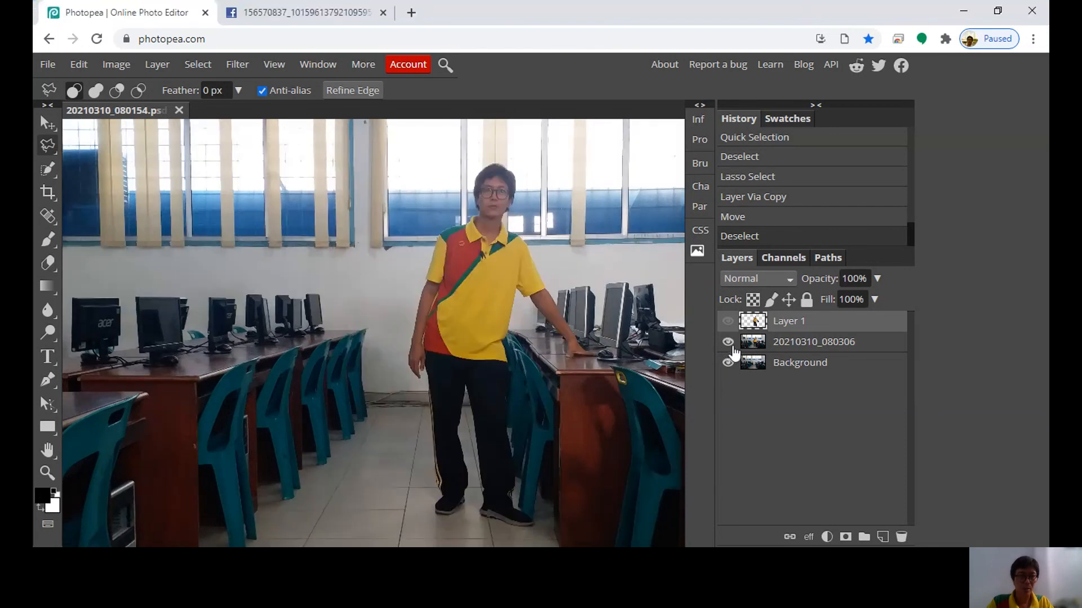
left_click(727, 342)
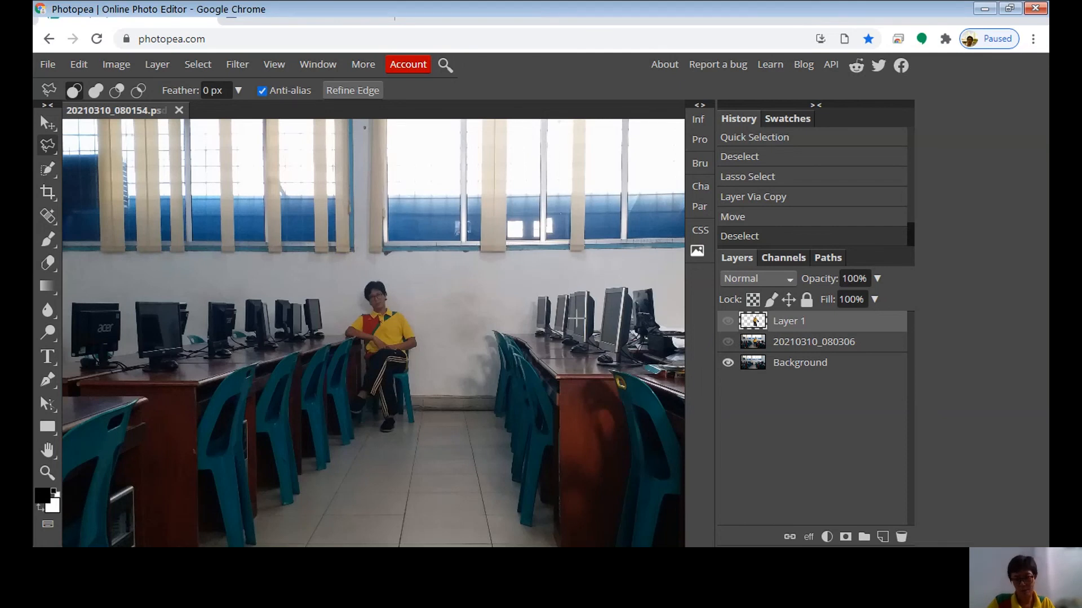
left_click(728, 342)
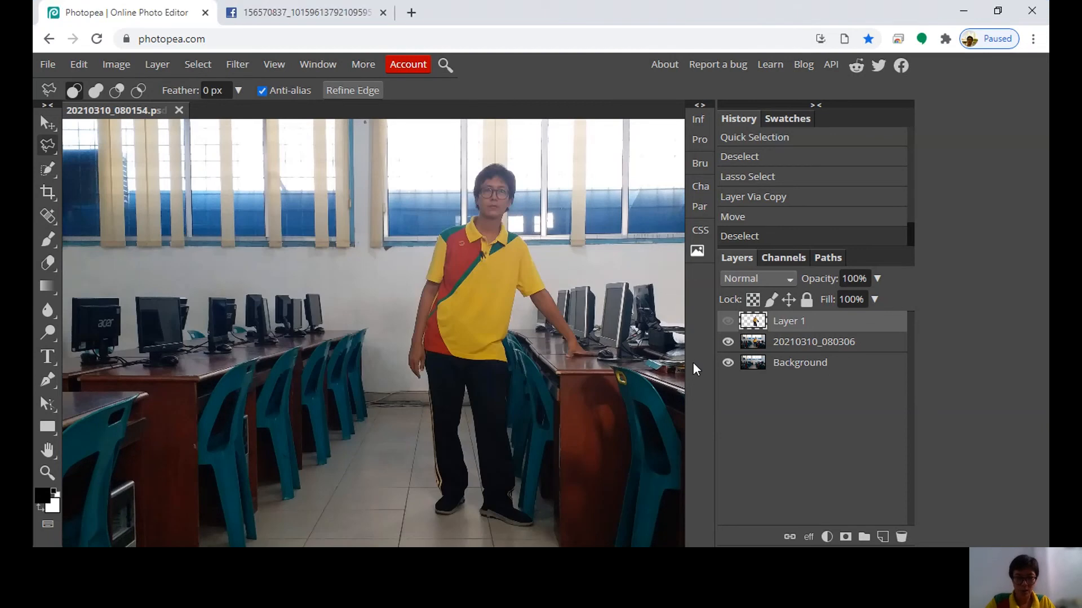
left_click(728, 342)
left_click(728, 350)
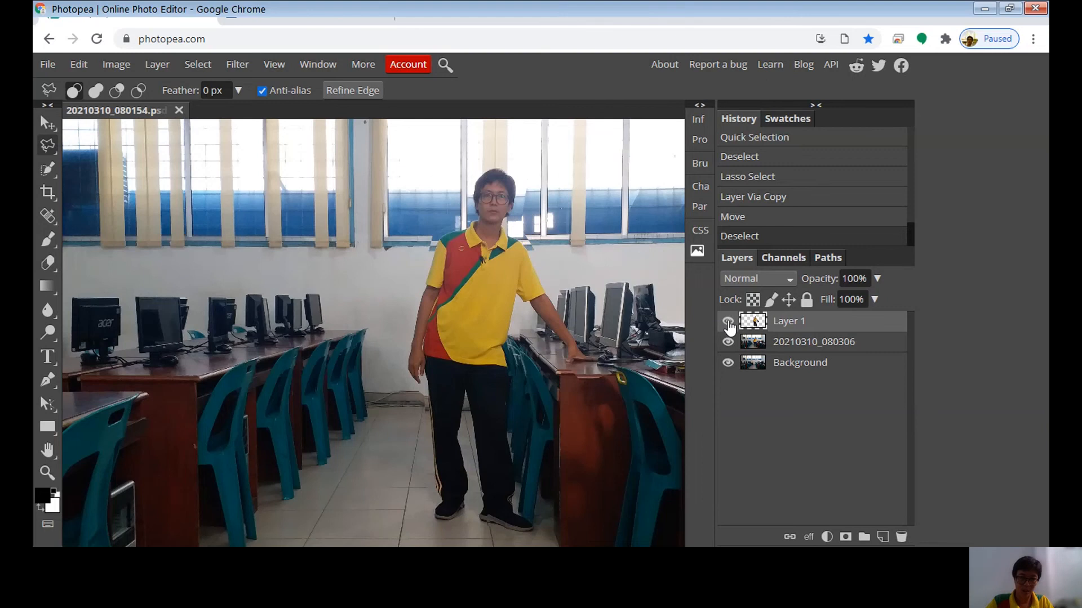
Toggle Layer 1 to check its alignment, leaving it visible, and hide the 20210310_080306 layer
left_click(728, 324)
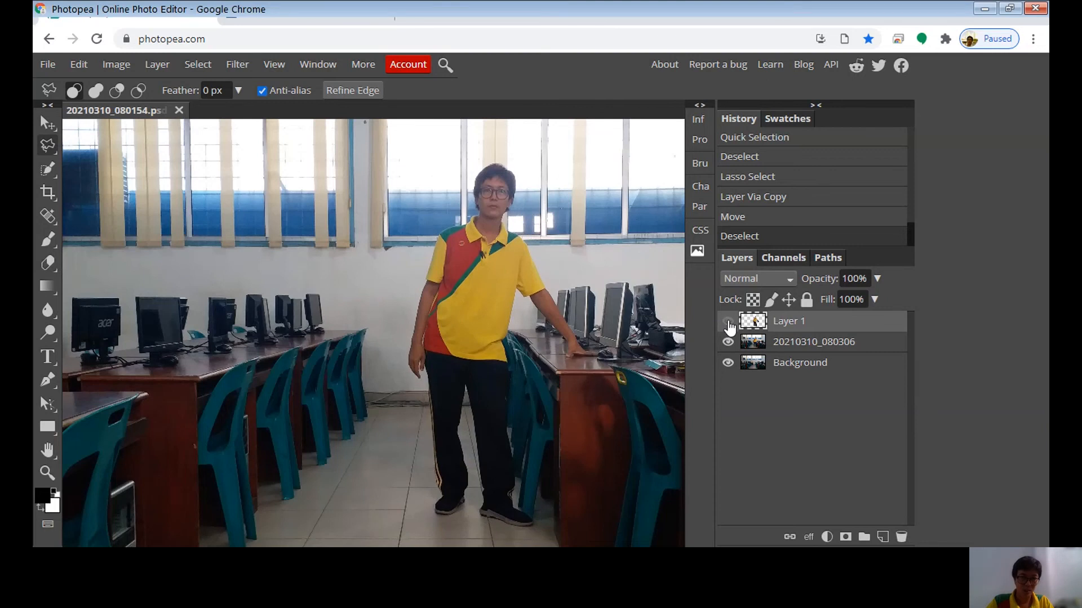
left_click(728, 324)
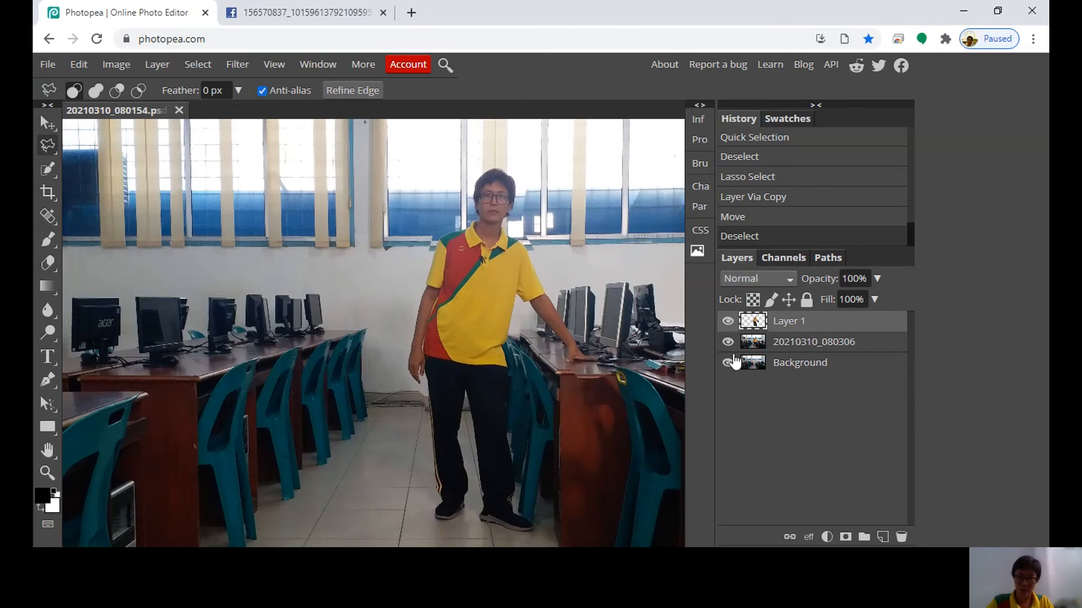
left_click(728, 342)
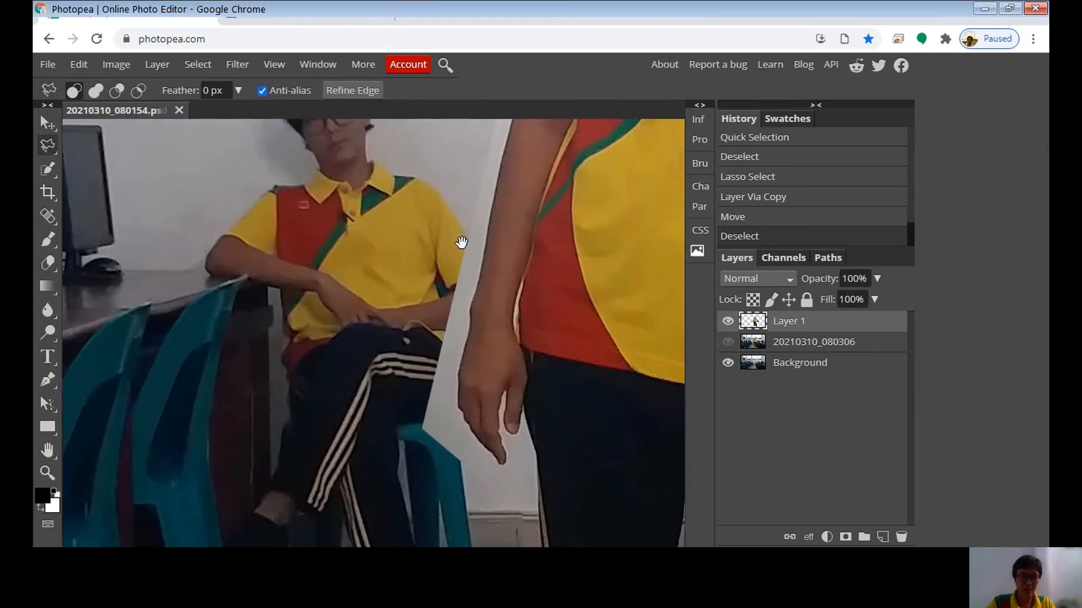
Erase the leftover wall on Layer 1 between the seated person and the standing figure's forearm and hand
left_click(45, 148)
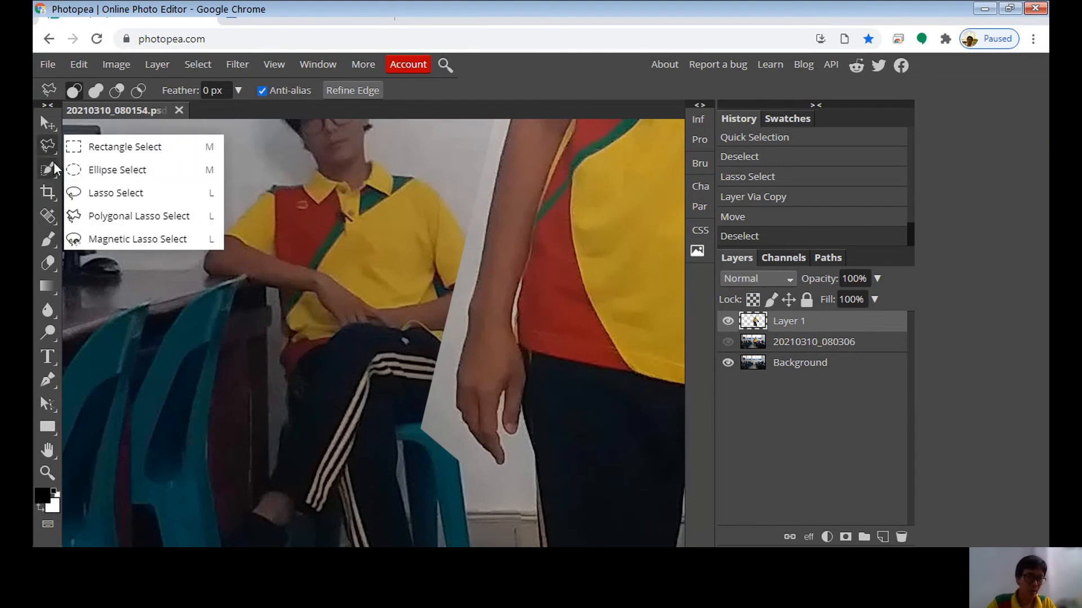
left_click(51, 167)
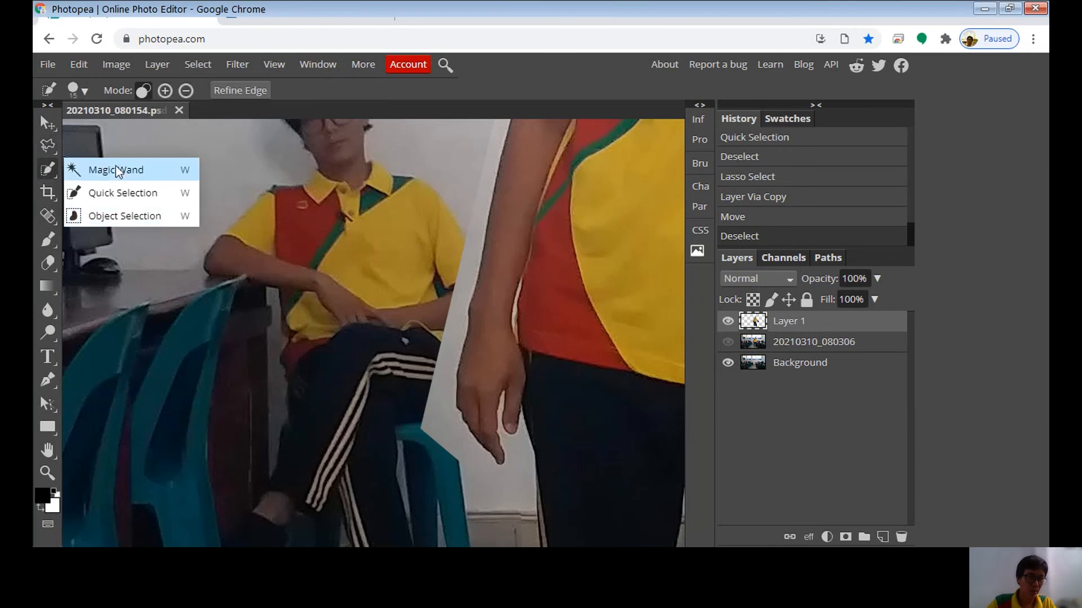
left_click(47, 262)
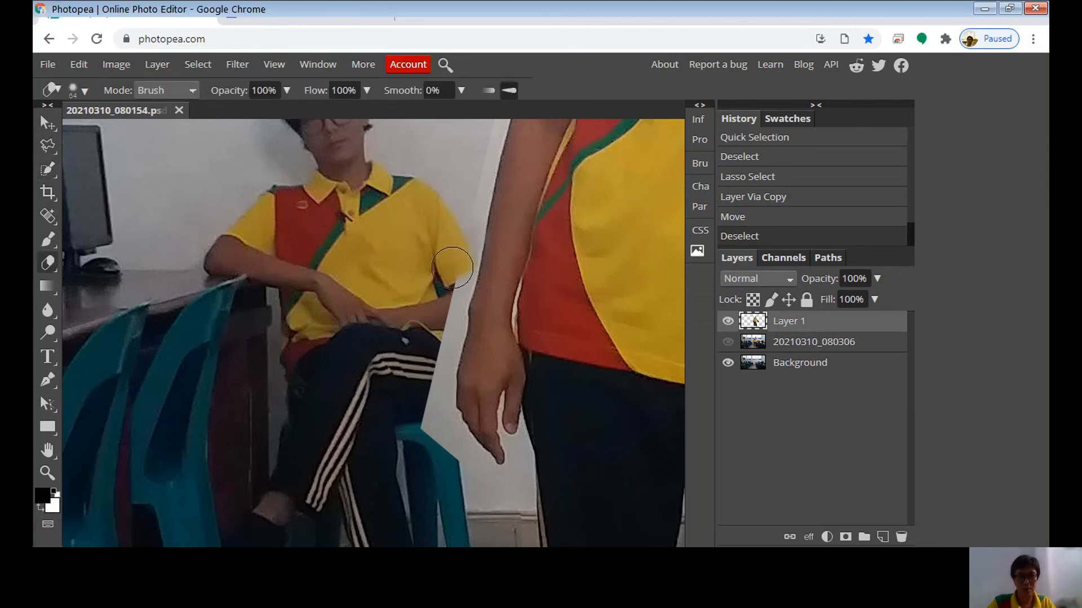
mouse_move(443, 305)
left_mouse_down()
mouse_move(428, 343)
mouse_move(434, 441)
left_mouse_up()
key("ctrl+plus")
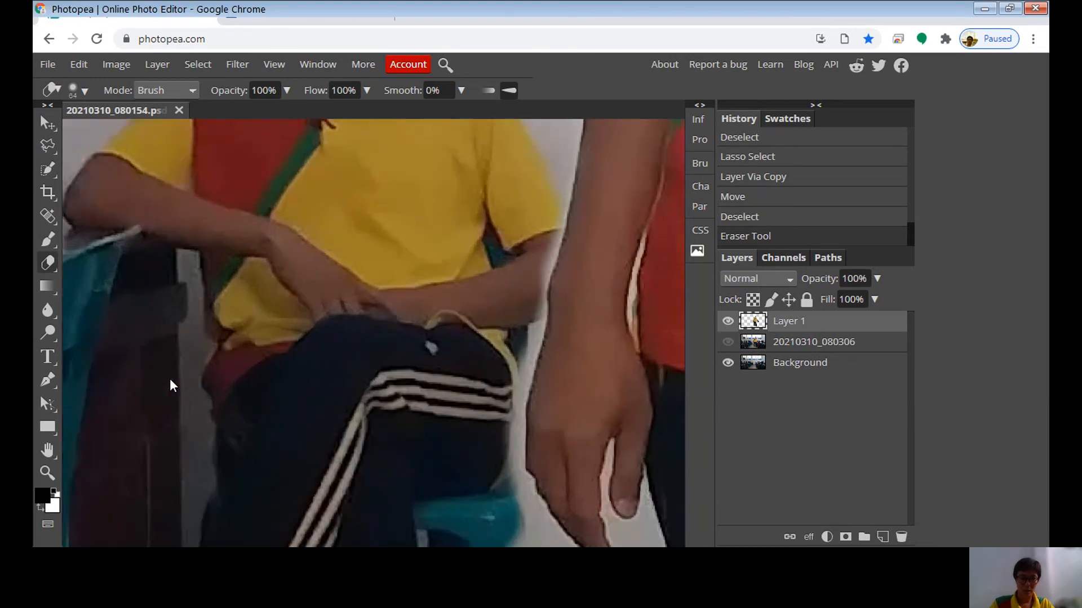
left_click_drag(408, 277, 242, 333)
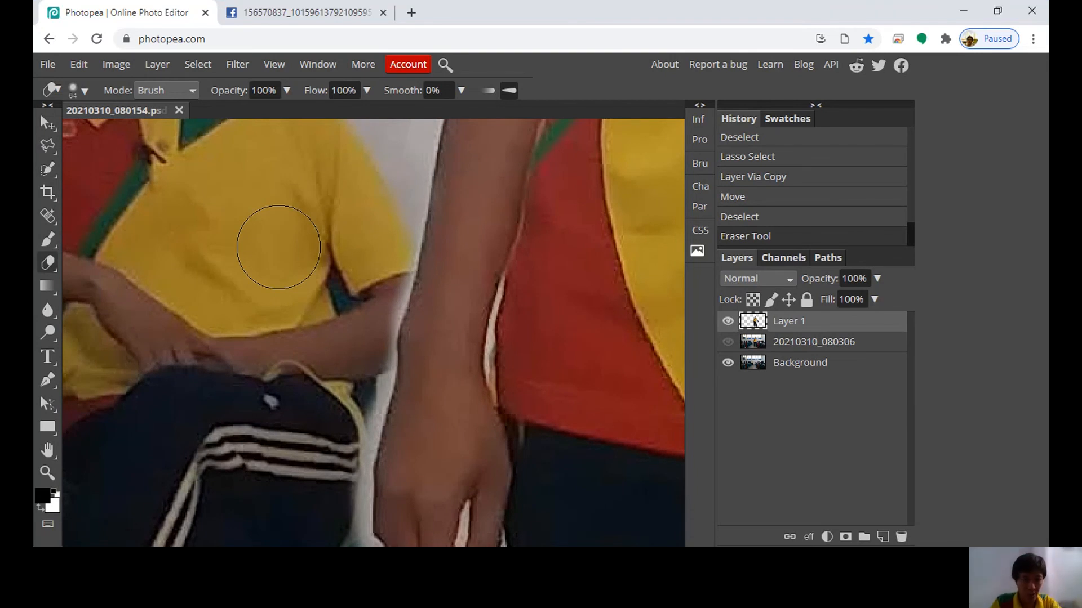
Outline the leftover wall along the standing figure's forearm and hand with the Polygonal Lasso, delete it from Layer 1, and deselect
right_click(51, 146)
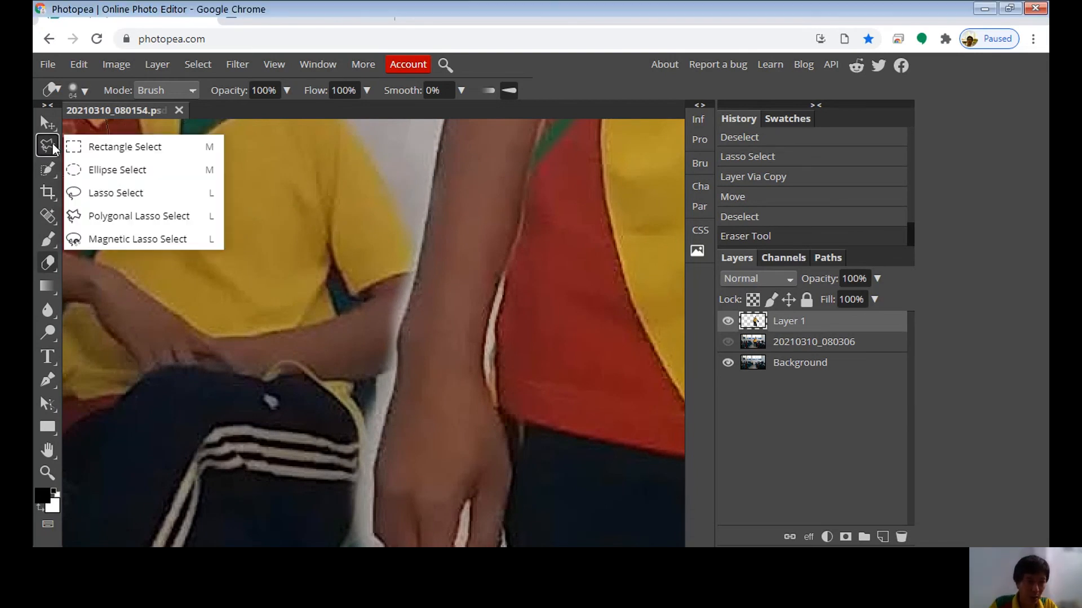
left_click(119, 221)
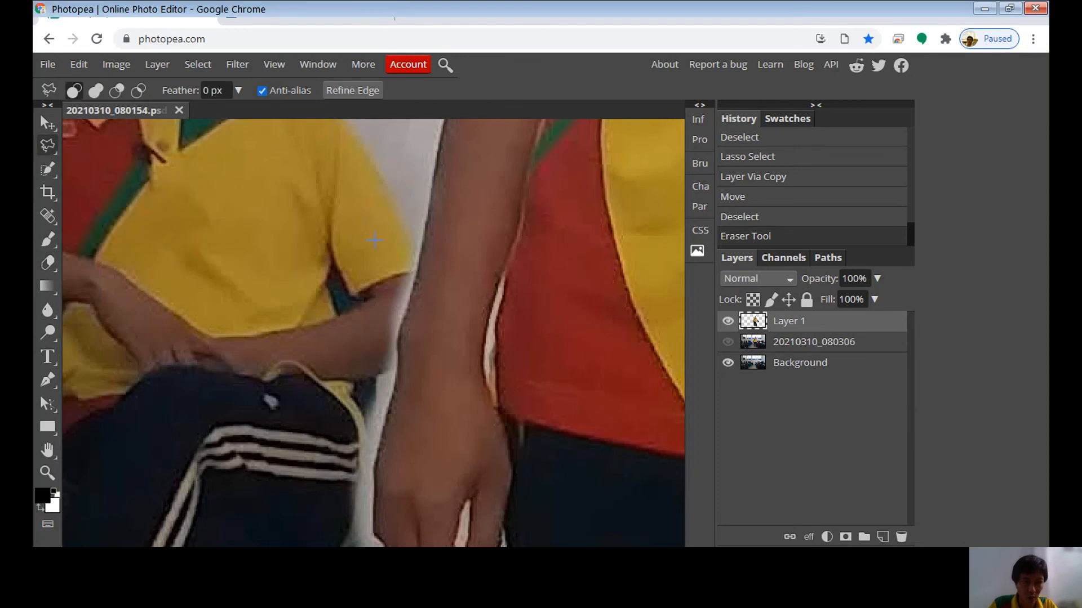
left_click(430, 203)
left_click(407, 305)
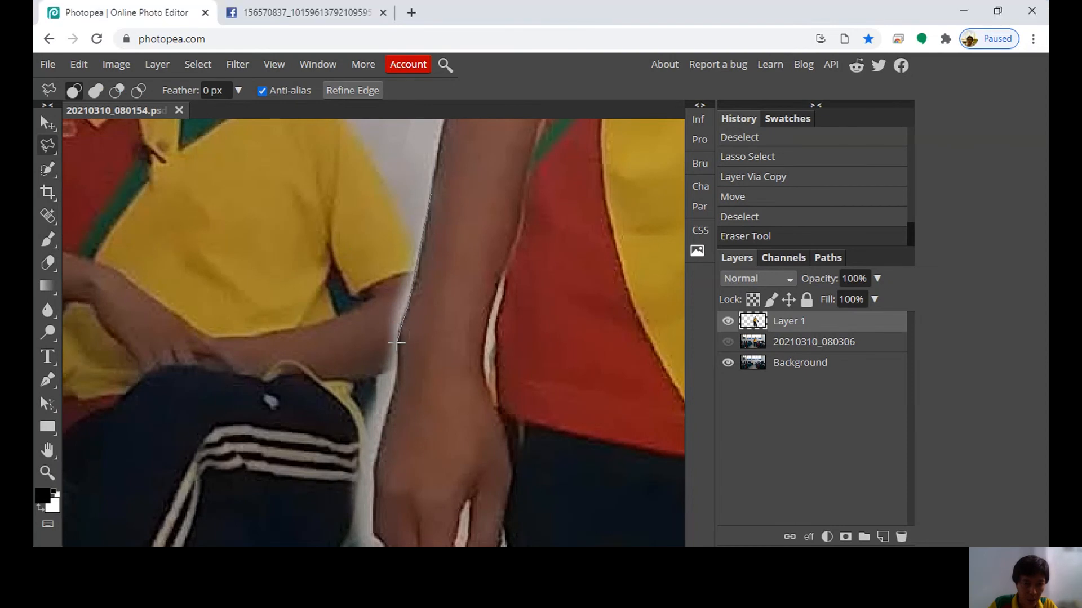
left_click(397, 366)
scroll(312, 282, "down", 3)
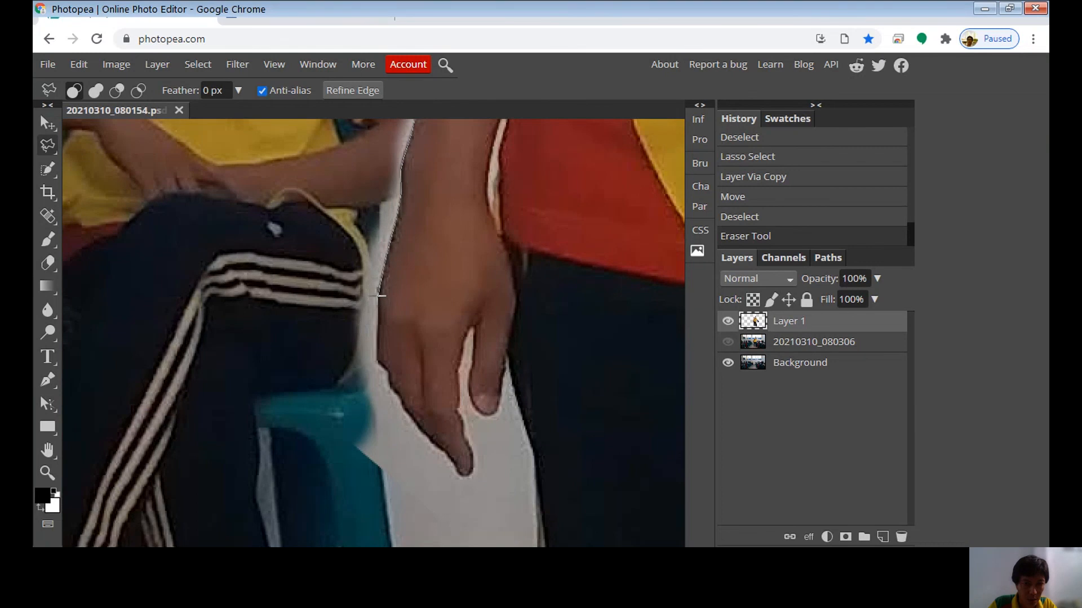
left_click(380, 295)
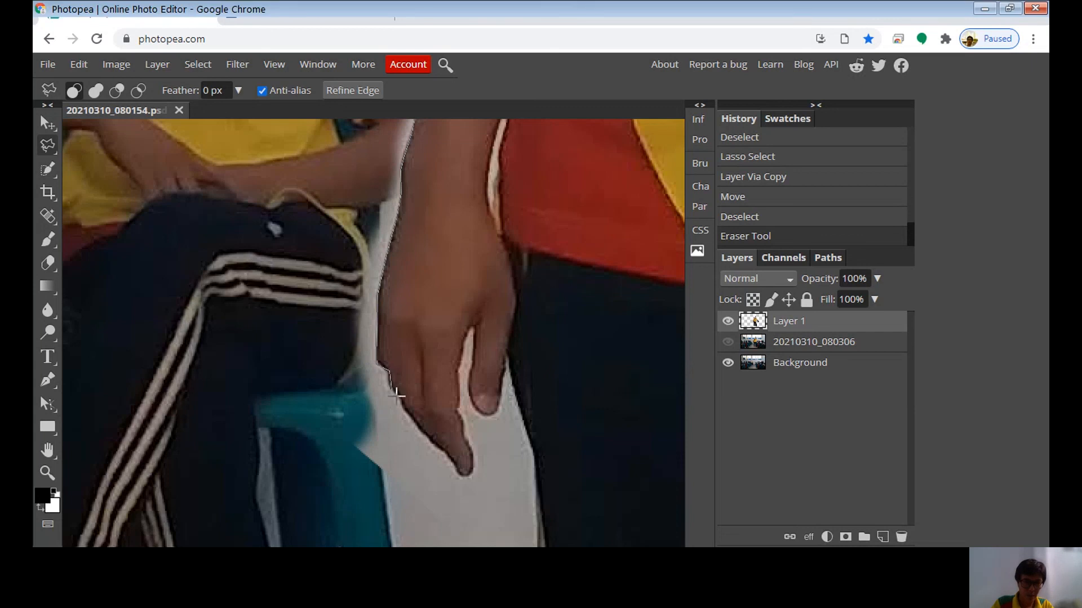
left_click(320, 421)
key("space")
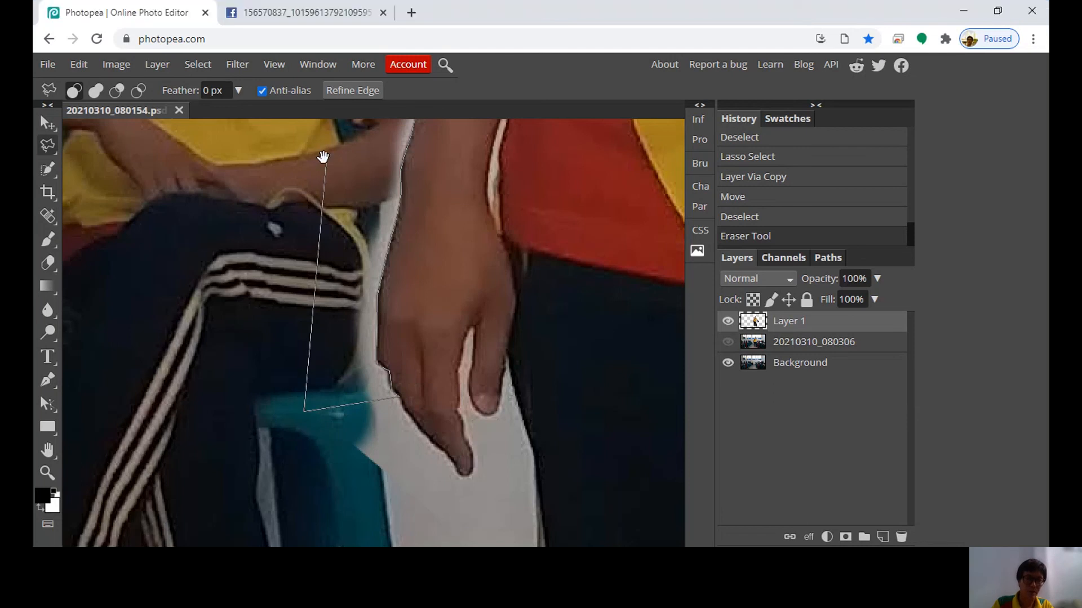
left_click_drag(324, 153, 288, 244)
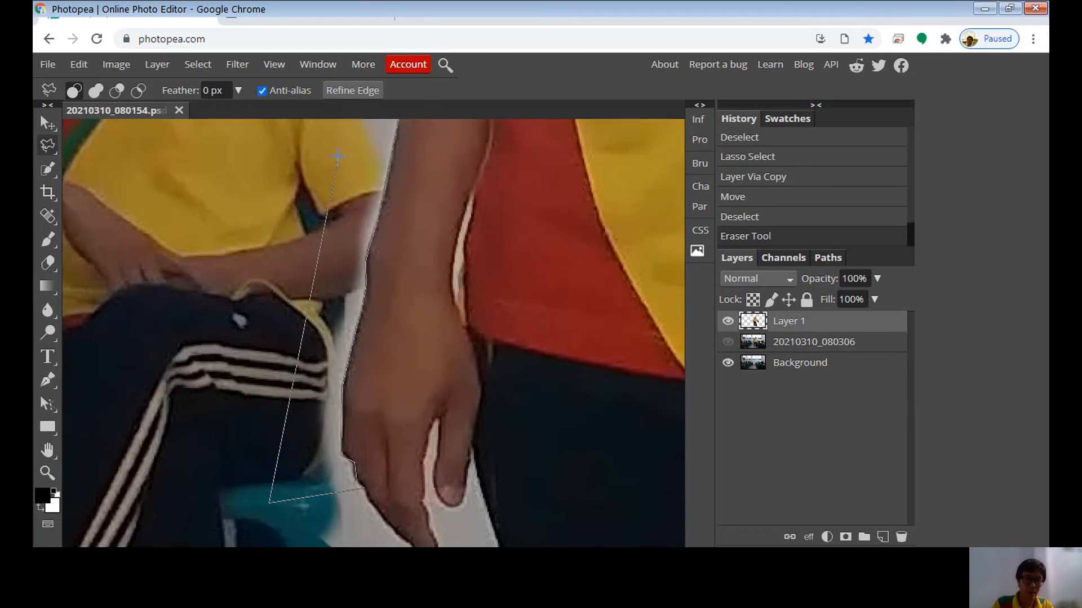
left_click(338, 151)
left_click(400, 128)
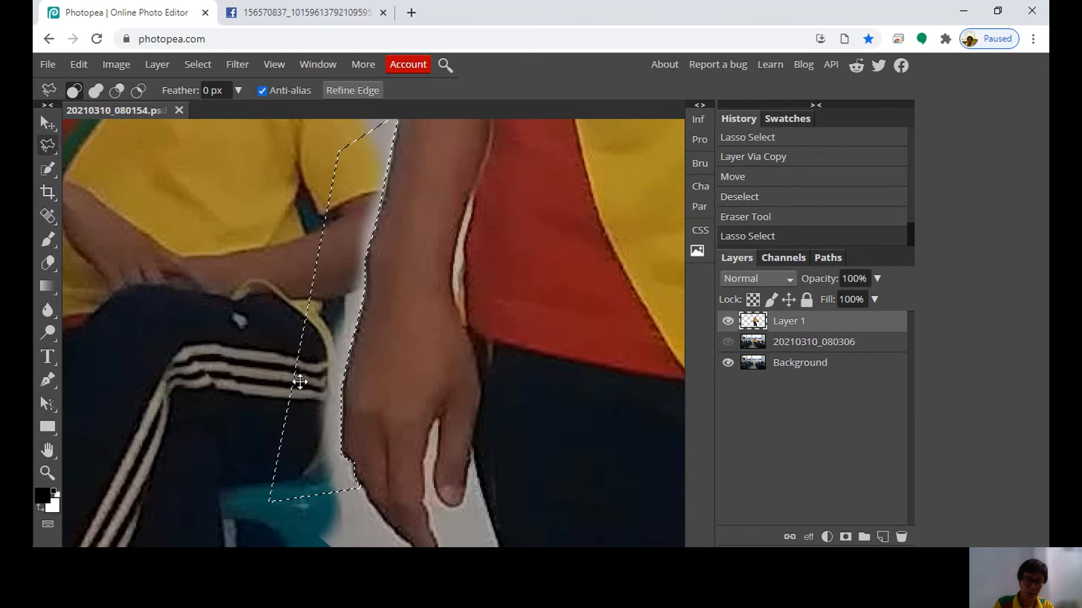
key("Delete")
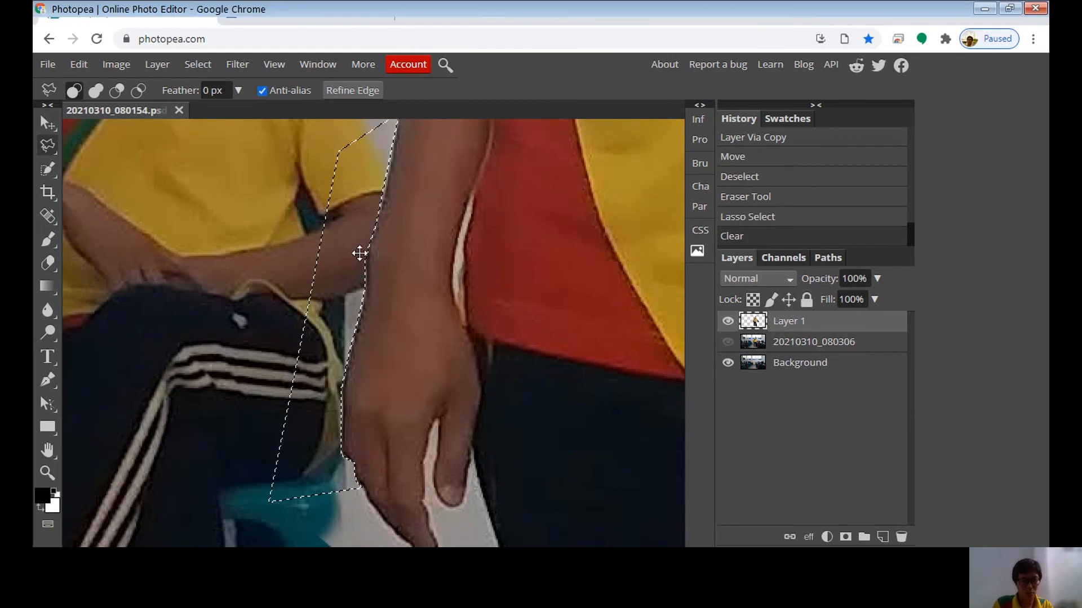
key("ctrl+d")
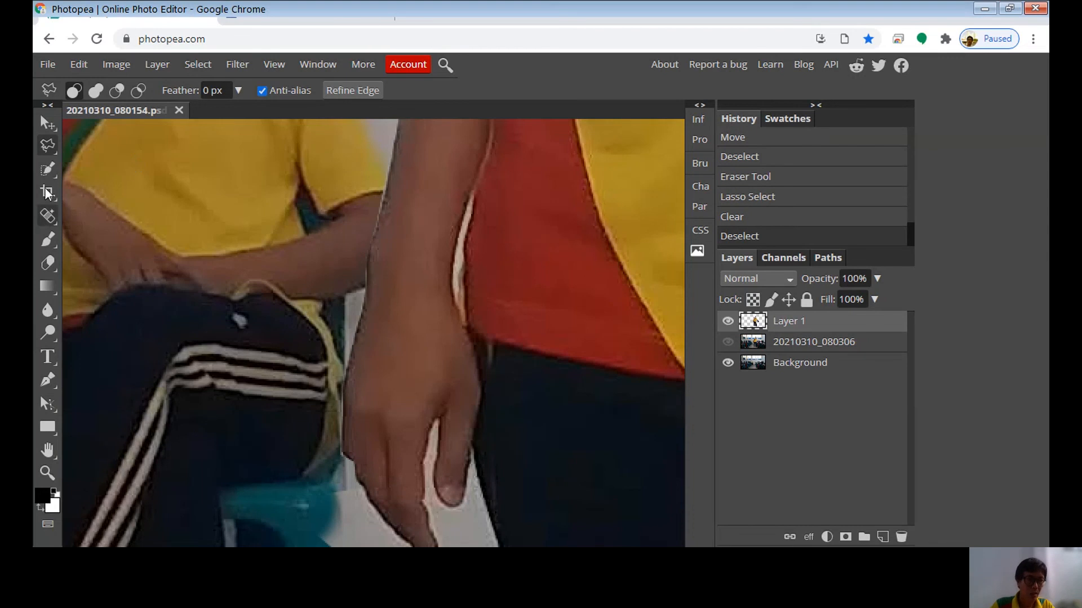
Set the Eraser brush to 46 px size and 76% hardness
left_click(48, 263)
left_click(88, 89)
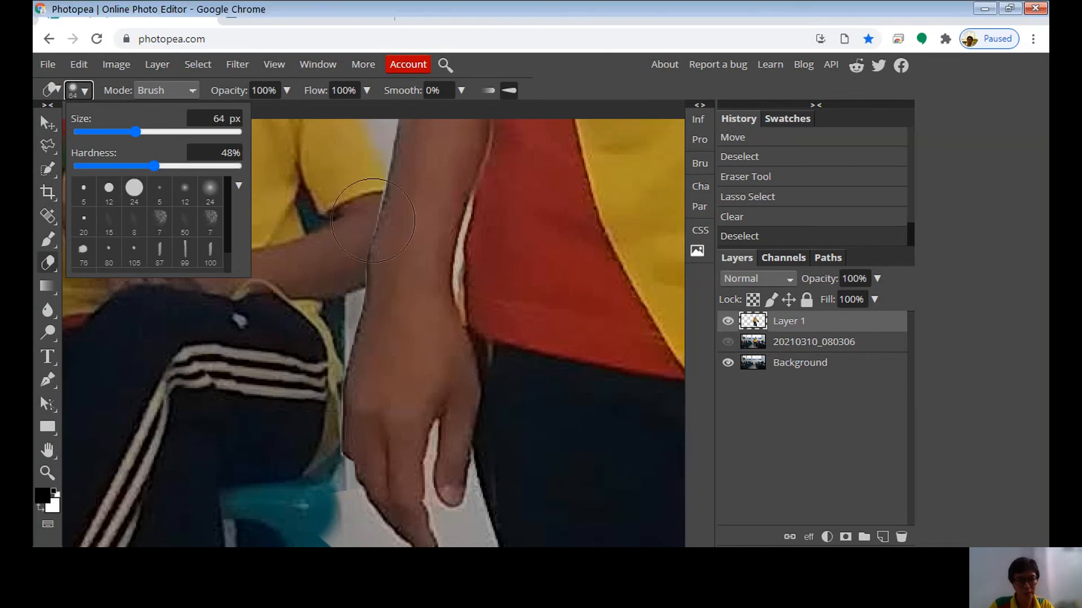
mouse_move(158, 165)
left_mouse_down()
mouse_move(222, 183)
mouse_move(198, 165)
left_mouse_up()
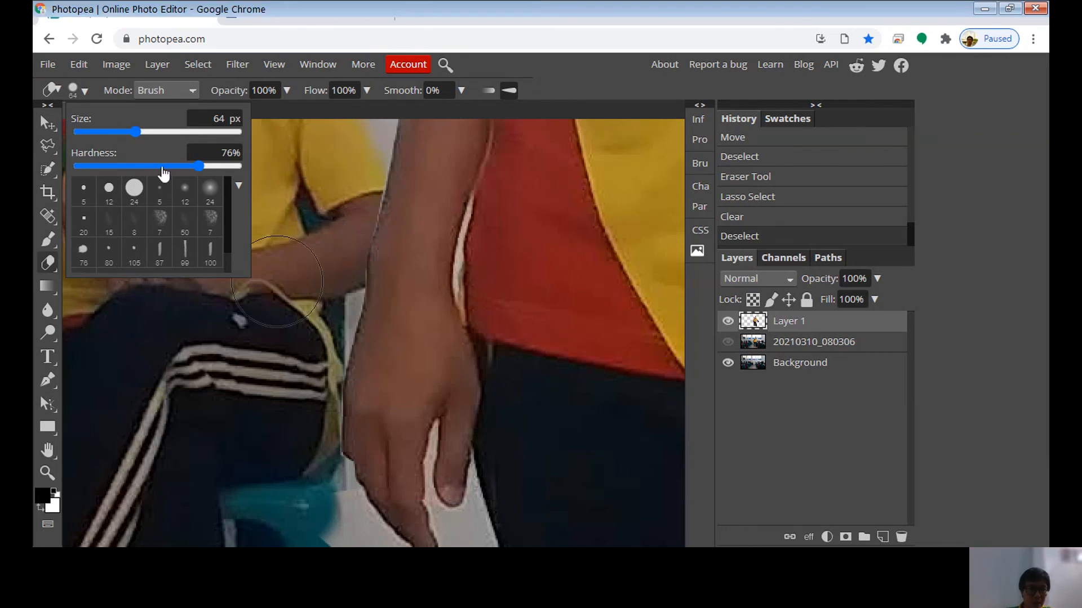
left_click(85, 92)
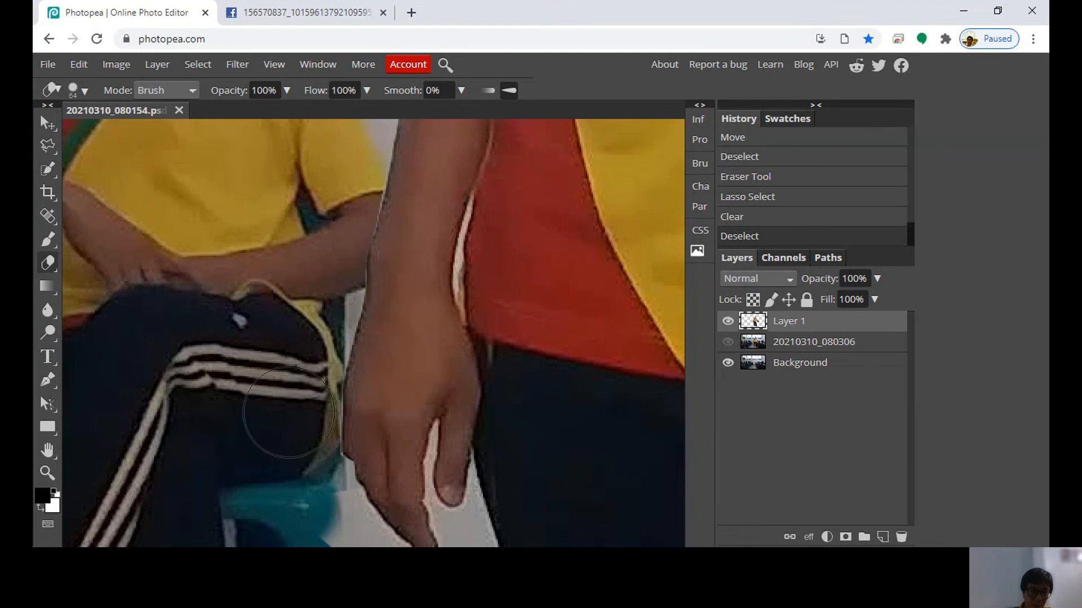
left_click(85, 91)
left_click_drag(136, 131, 103, 130)
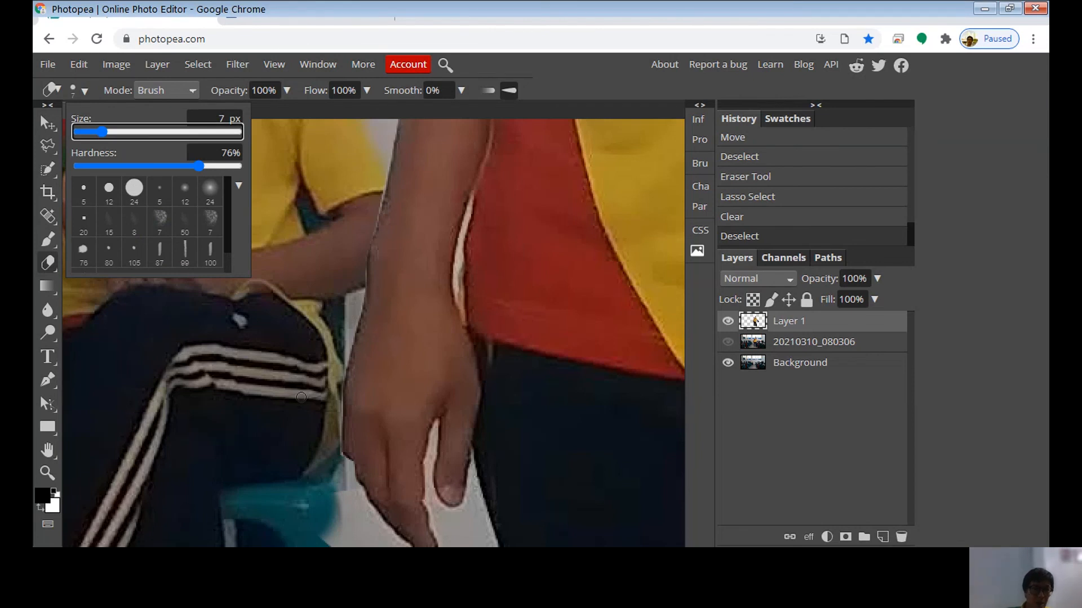
left_click(301, 398)
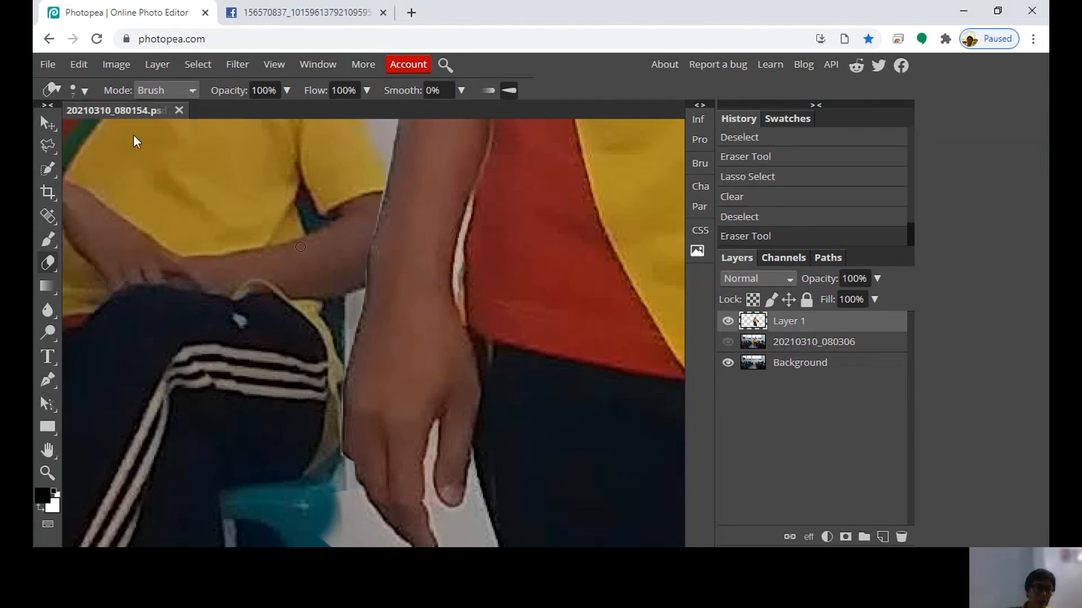
left_click(85, 93)
left_click_drag(105, 133, 129, 132)
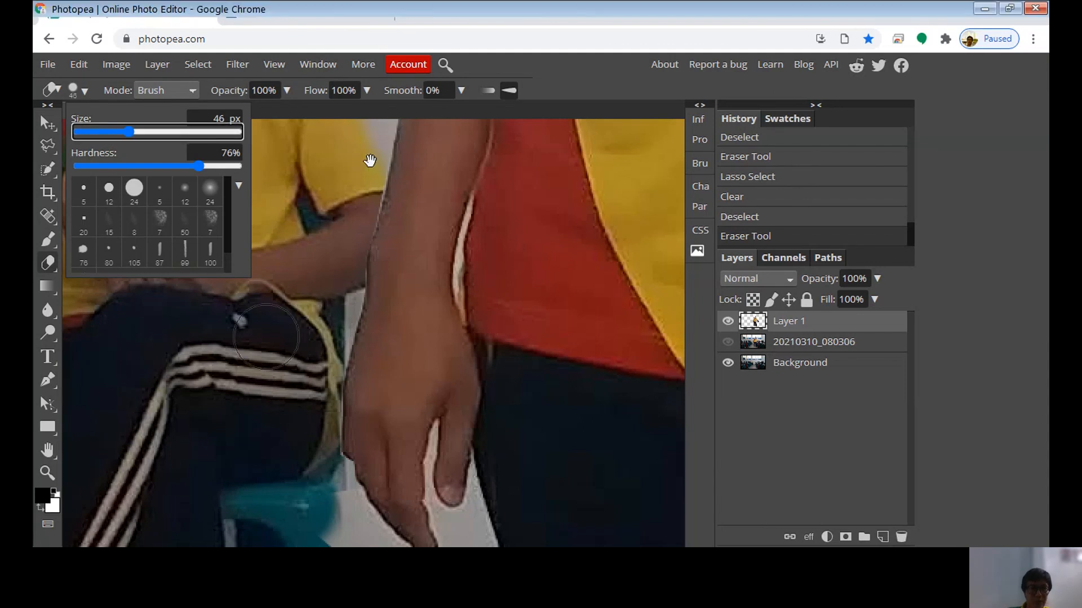
left_click(263, 327)
Erase the leftover wall covering the teal stool's seat and leg below the standing figure's hand
key("space")
left_click_drag(255, 324, 252, 130)
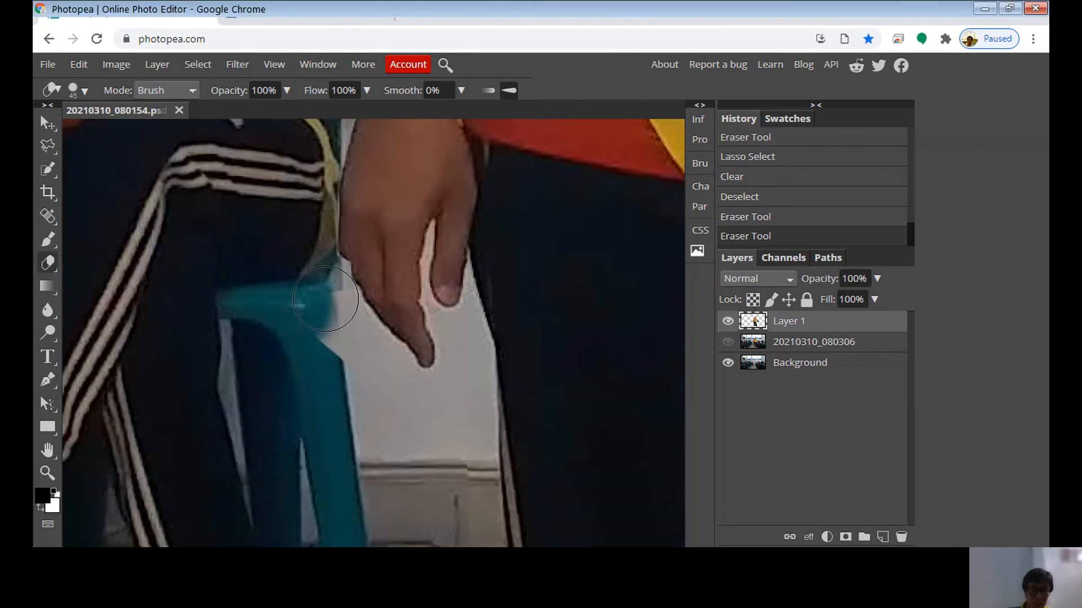
mouse_move(325, 299)
left_mouse_down()
mouse_move(340, 395)
mouse_move(349, 414)
mouse_move(338, 372)
mouse_move(375, 429)
left_mouse_up()
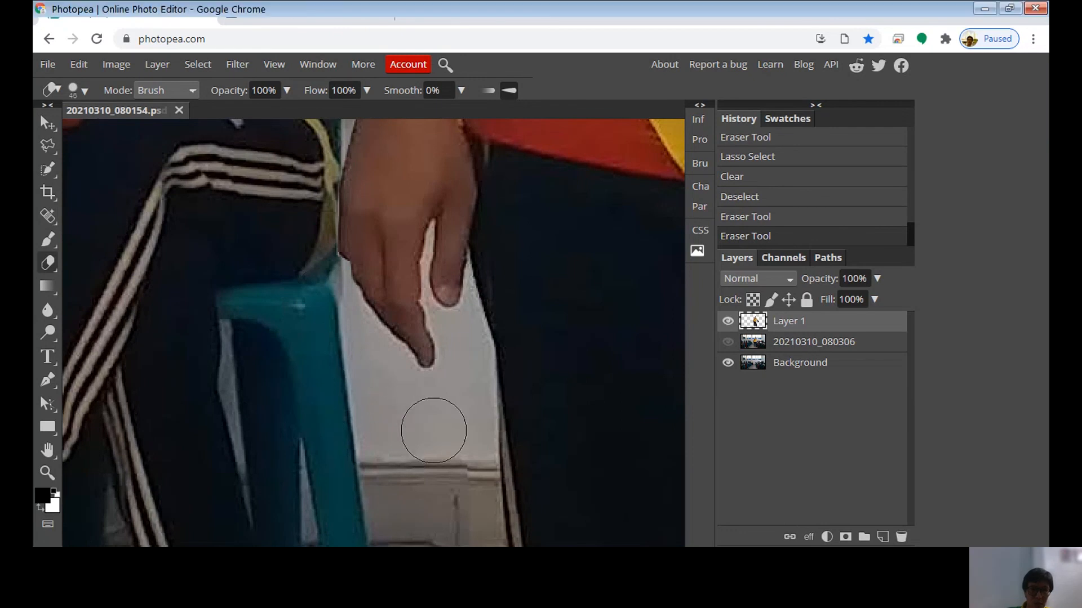
left_click_drag(431, 420, 431, 420)
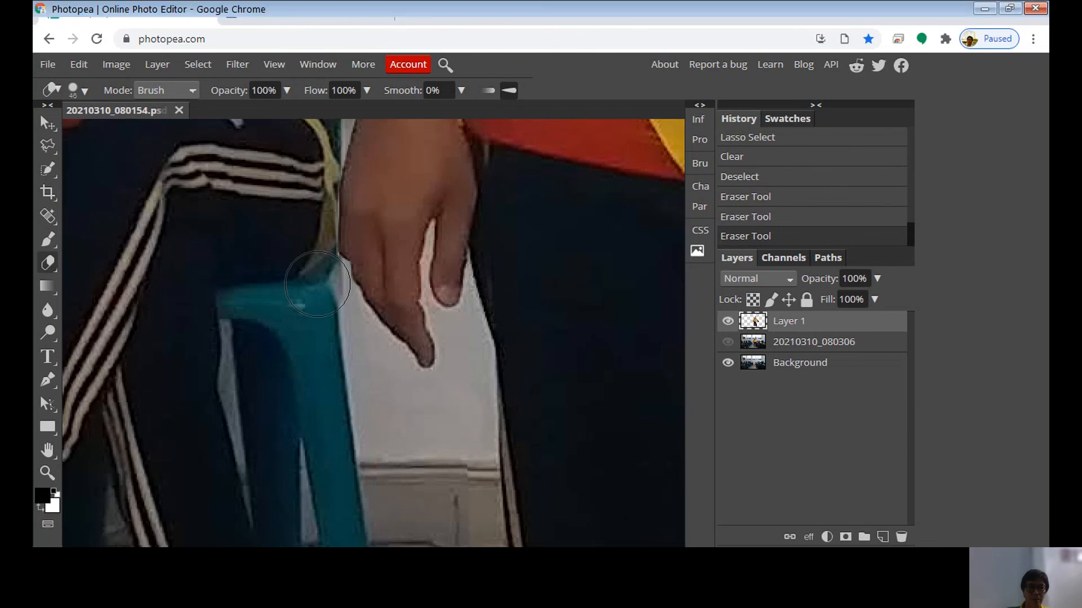
left_click_drag(317, 283, 294, 313)
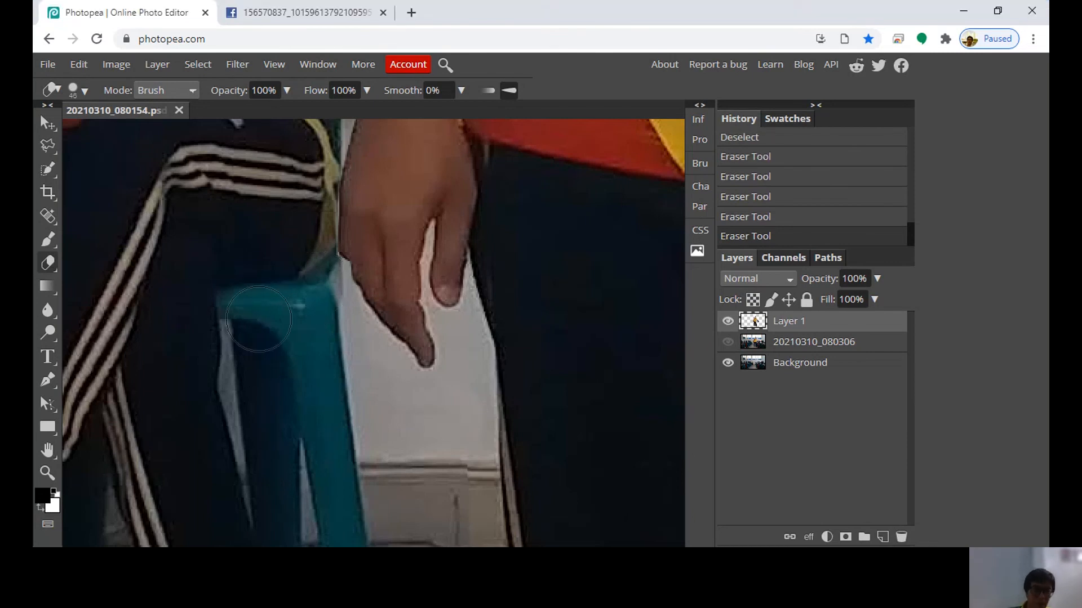
Erase the leftover baseboard and floor on Layer 1 between the stool leg and the standing figure's striped trouser leg
scroll(377, 275, "down", 5)
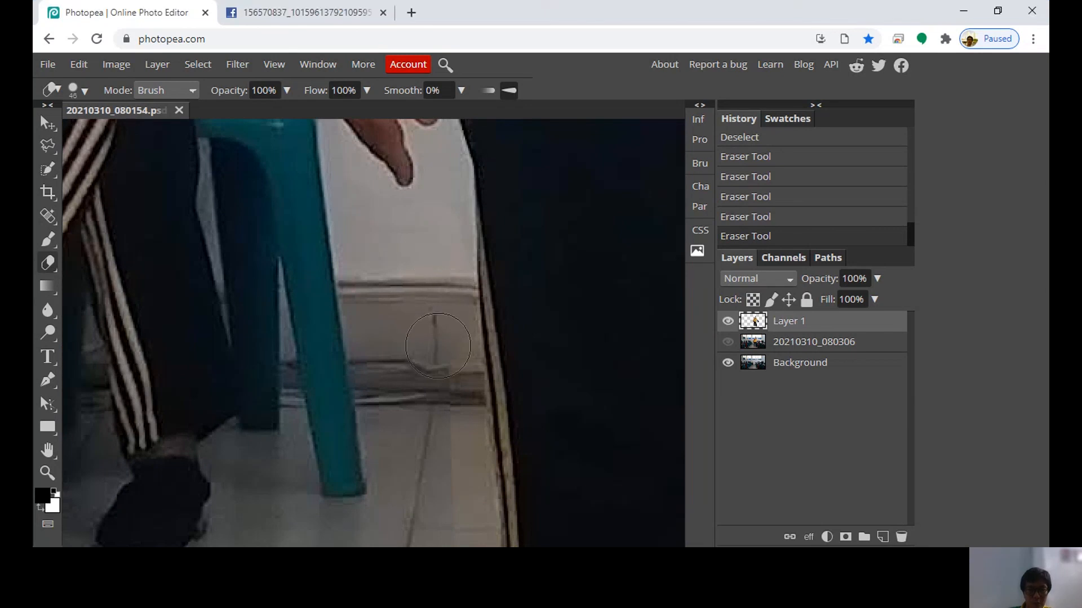
left_click_drag(415, 299, 410, 239)
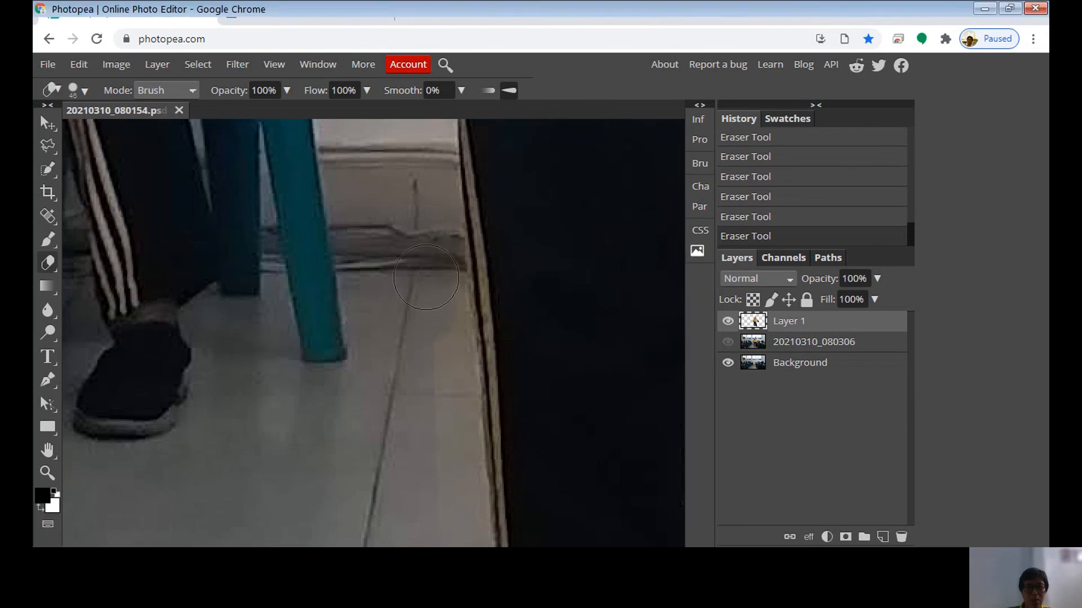
left_click_drag(409, 254, 416, 185)
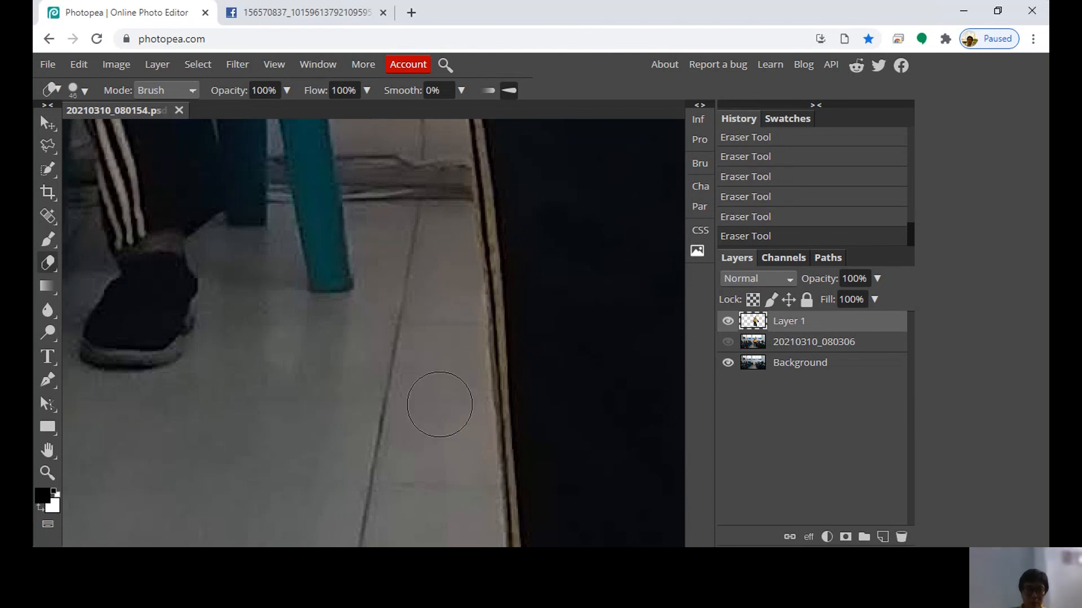
Try to outline the floor strip along the outer edge of the standing figure's trouser leg with the Polygonal Lasso, then deselect it
scroll(419, 272, "down", 3)
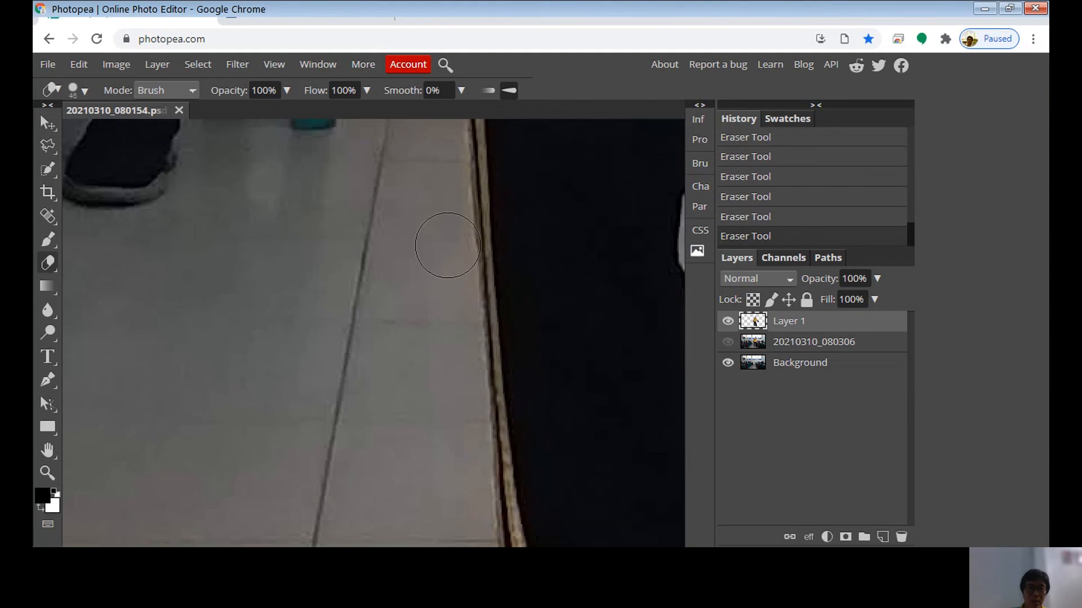
left_click(49, 149)
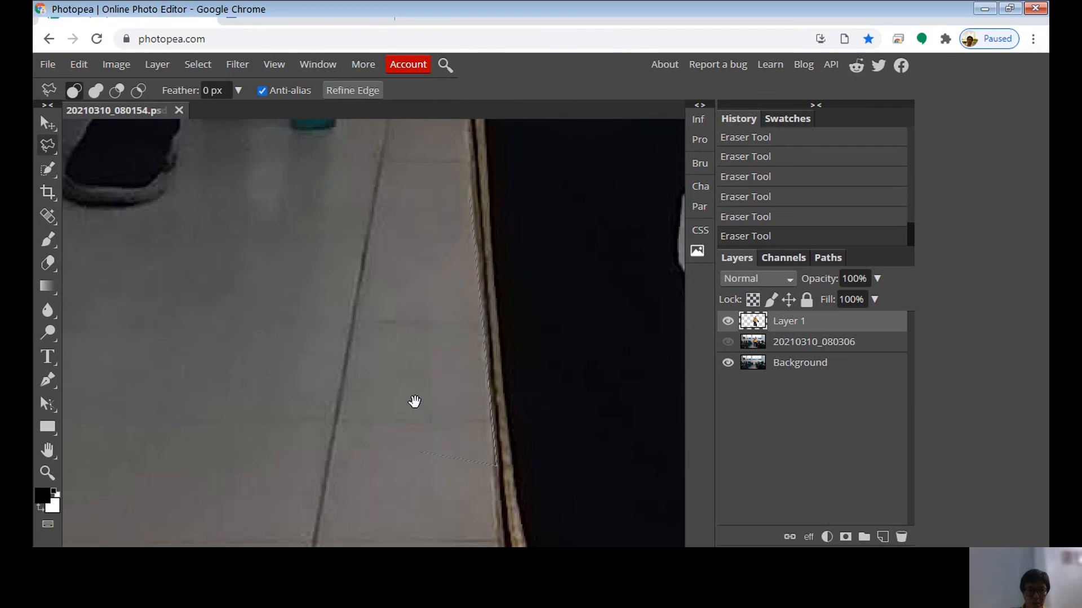
left_click_drag(415, 378, 402, 190)
left_click_drag(424, 301, 420, 212)
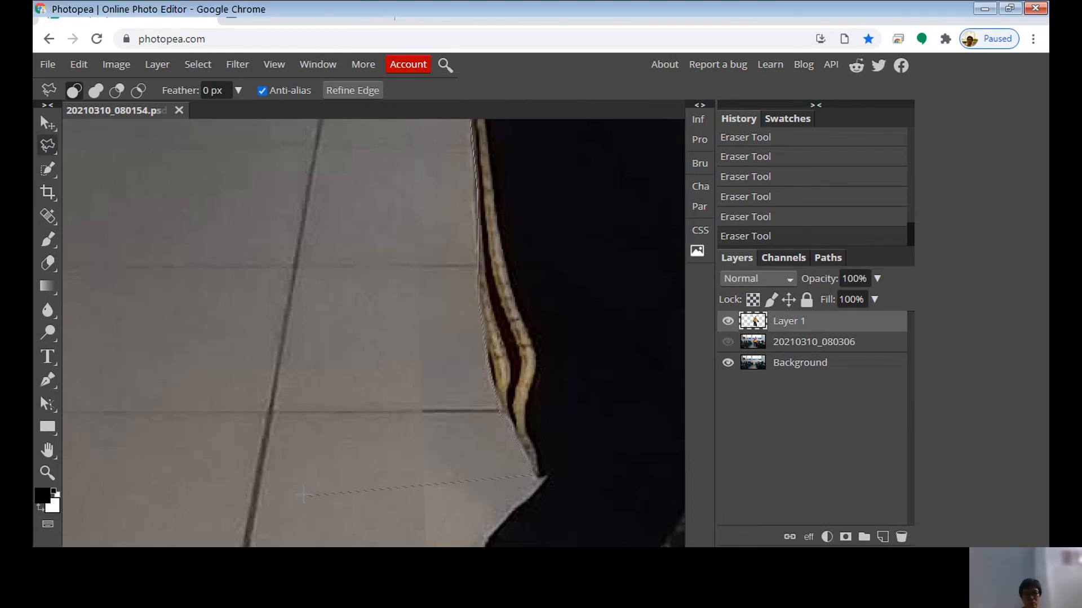
left_click(497, 411)
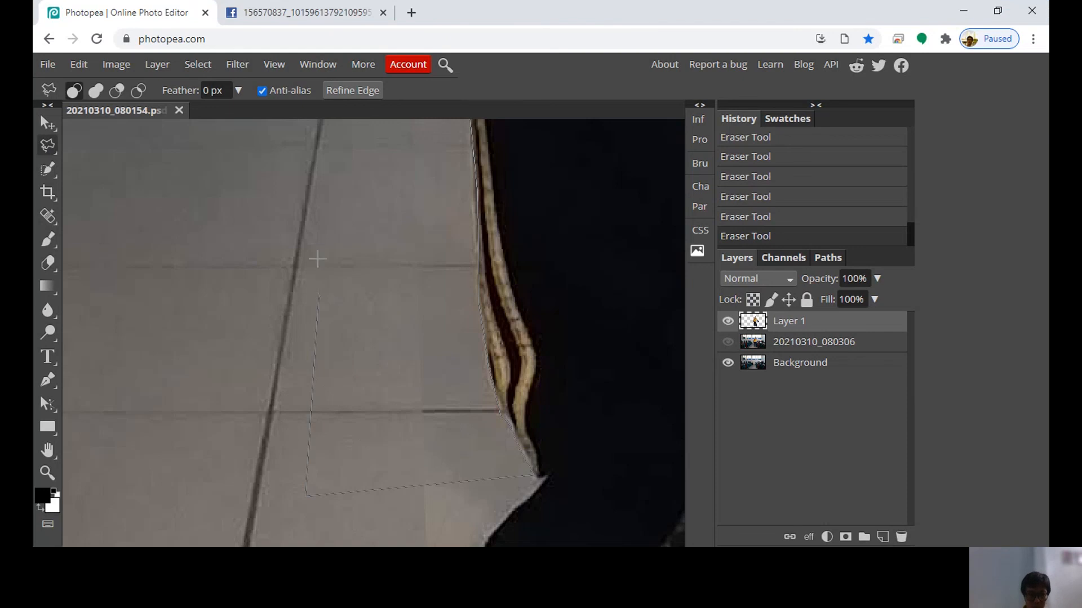
key("space")
left_click_drag(390, 218, 362, 423)
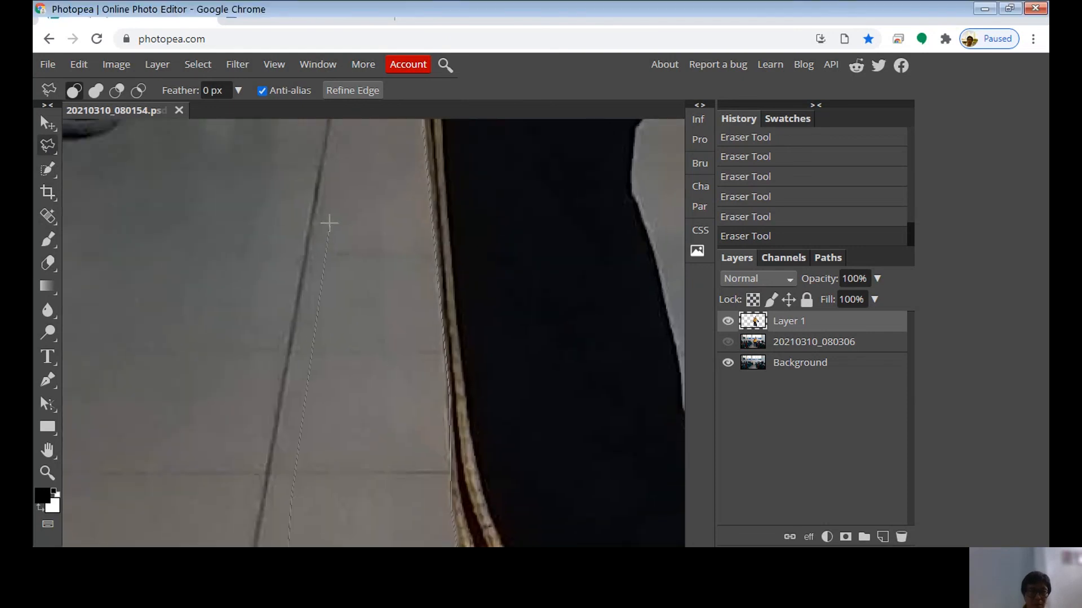
left_click(340, 198)
double_click(358, 185)
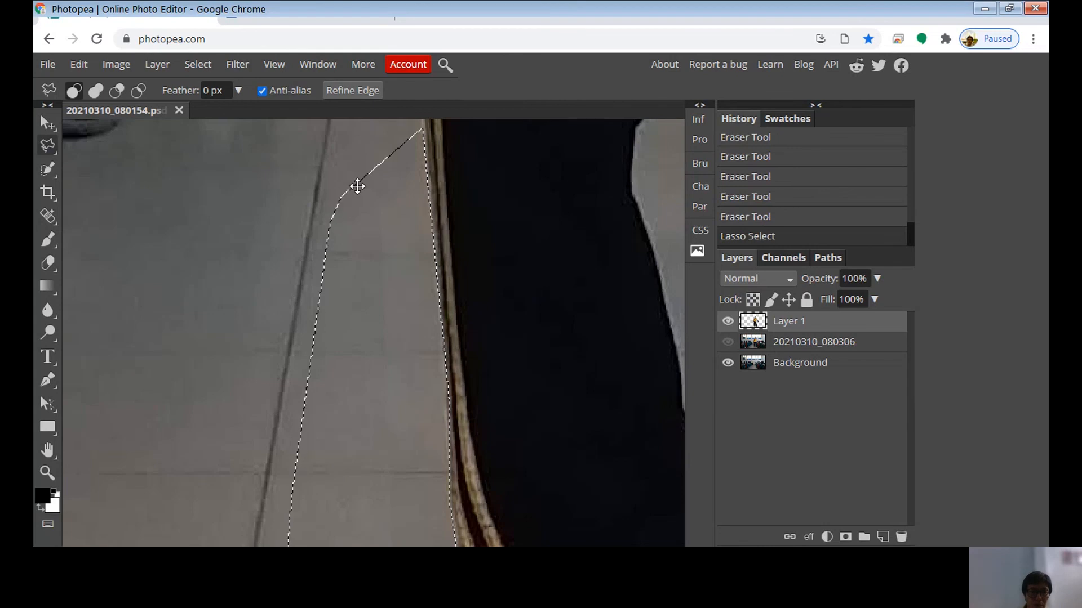
key("ctrl+d")
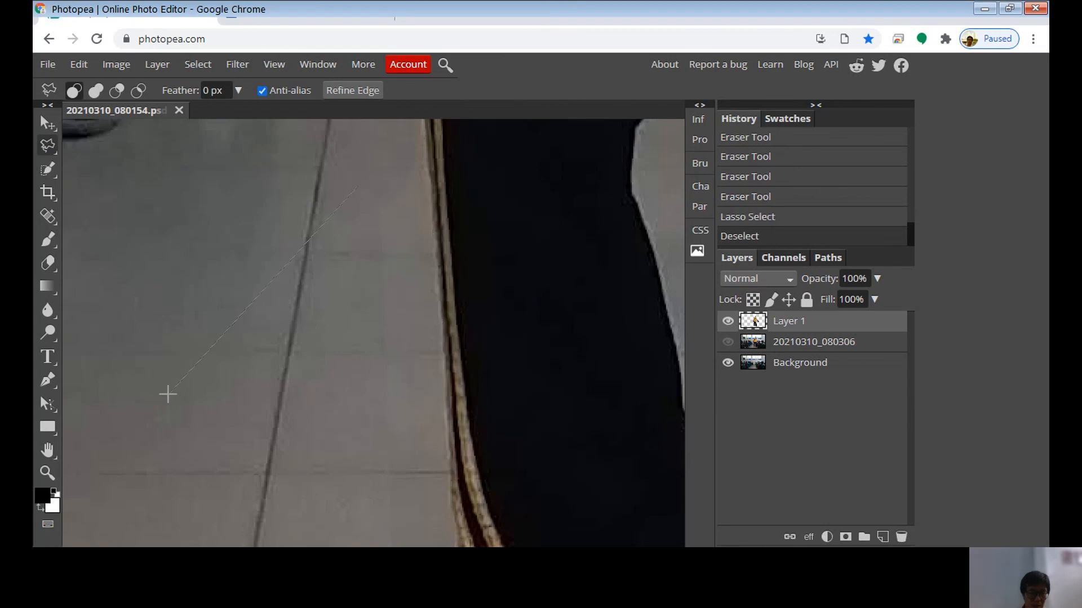
Restore the lasso selection beside the standing figure's striped trouser leg, clear that floor strip from Layer 1, and deselect
key("ctrl+z")
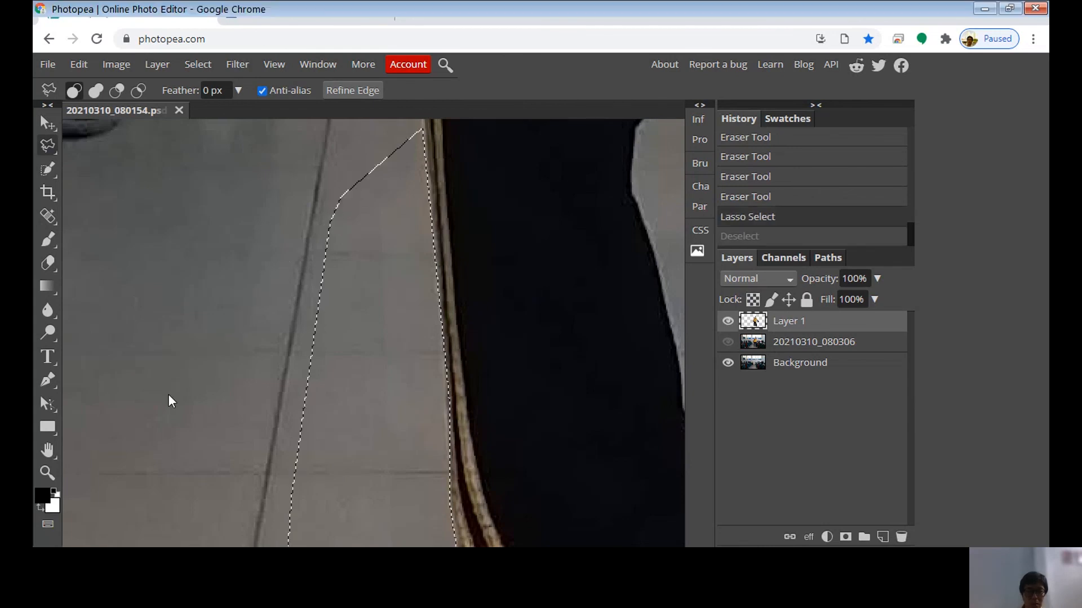
key("Delete")
key("ctrl+d")
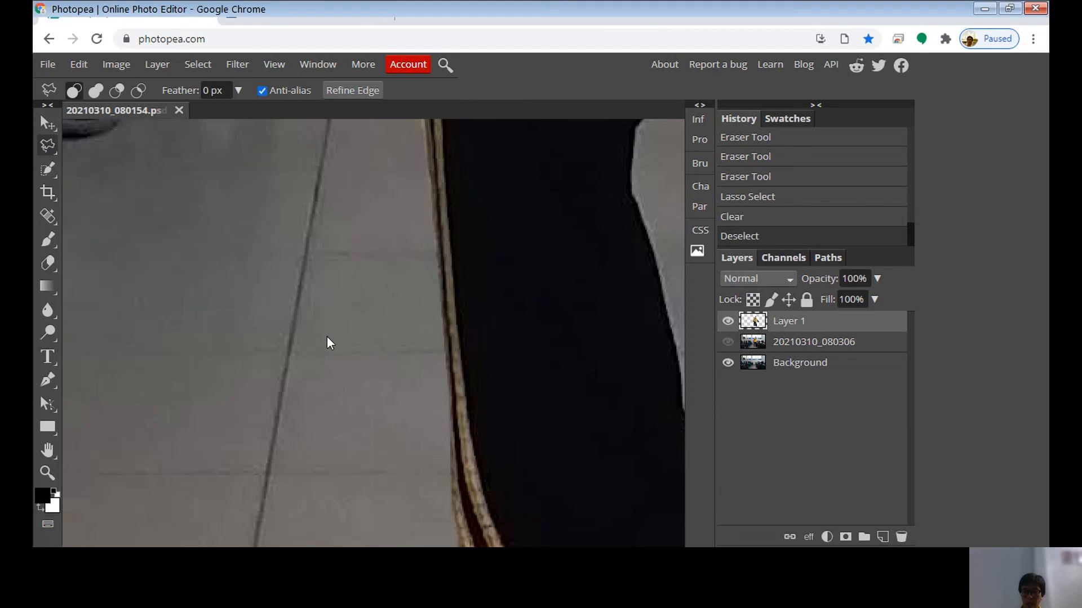
Examine the composite from the shoes up to the head, and view the multi-pose example photo in the other browser tab before returning
scroll(327, 336, "down", 5)
scroll(327, 342, "down", 2)
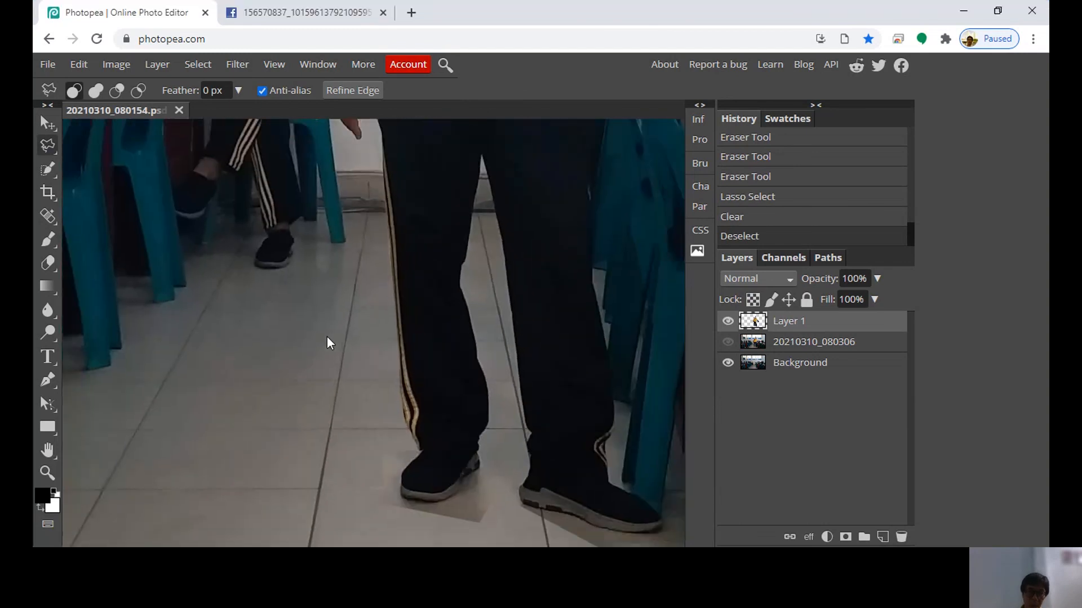
scroll(327, 343, "down", 3)
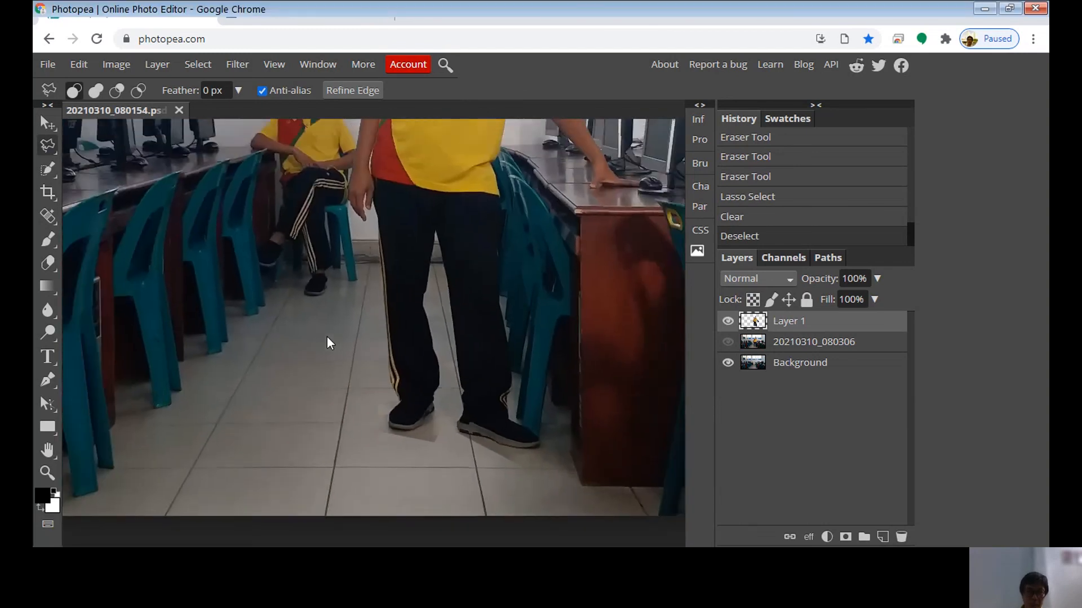
scroll(326, 336, "down", 1)
left_click_drag(381, 221, 381, 454)
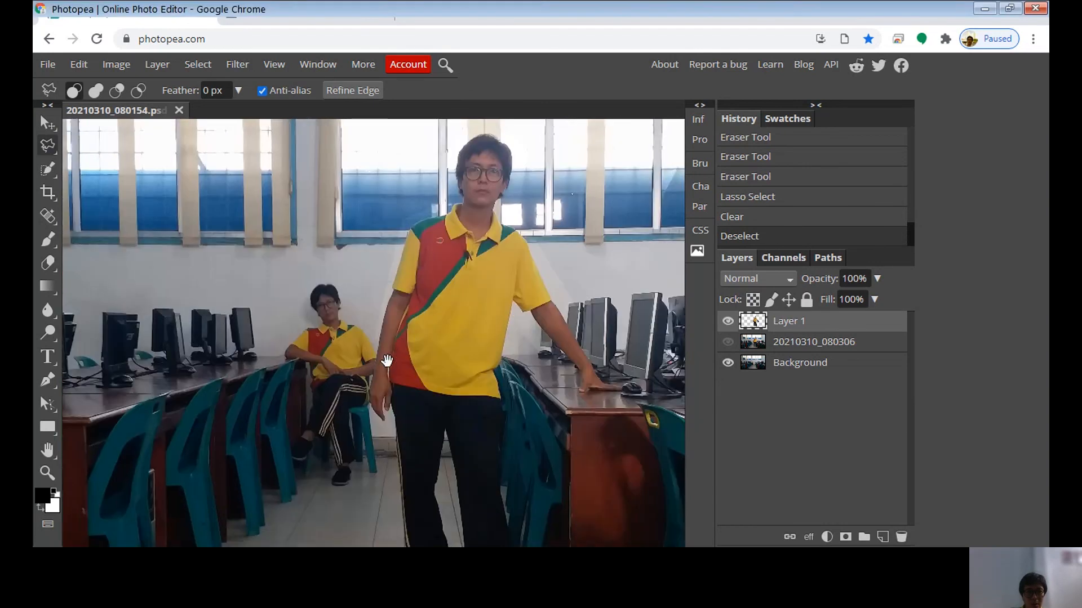
left_click_drag(387, 361, 389, 311)
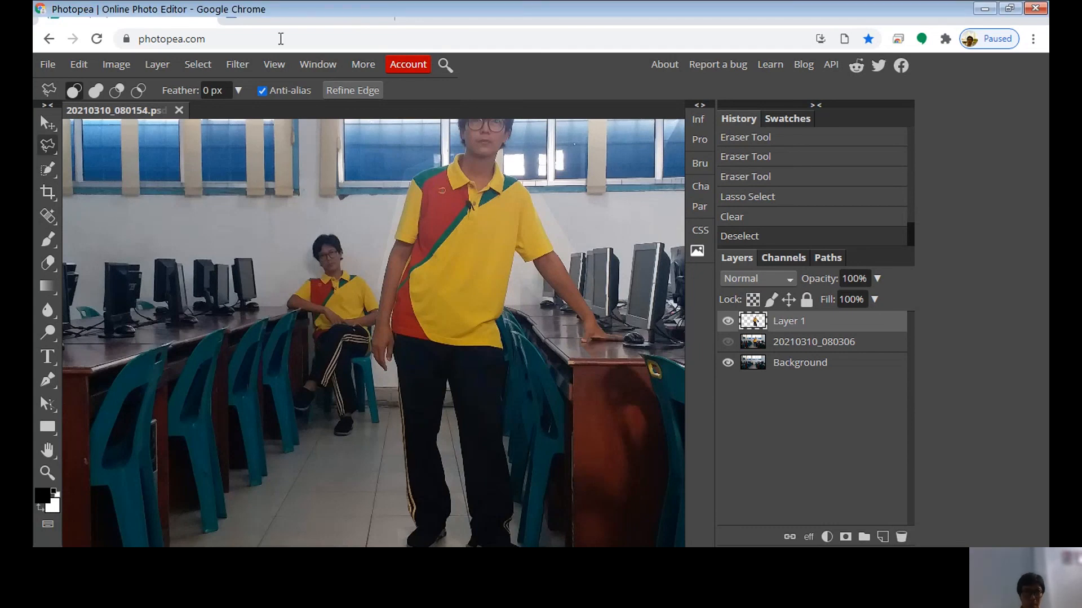
left_click(275, 12)
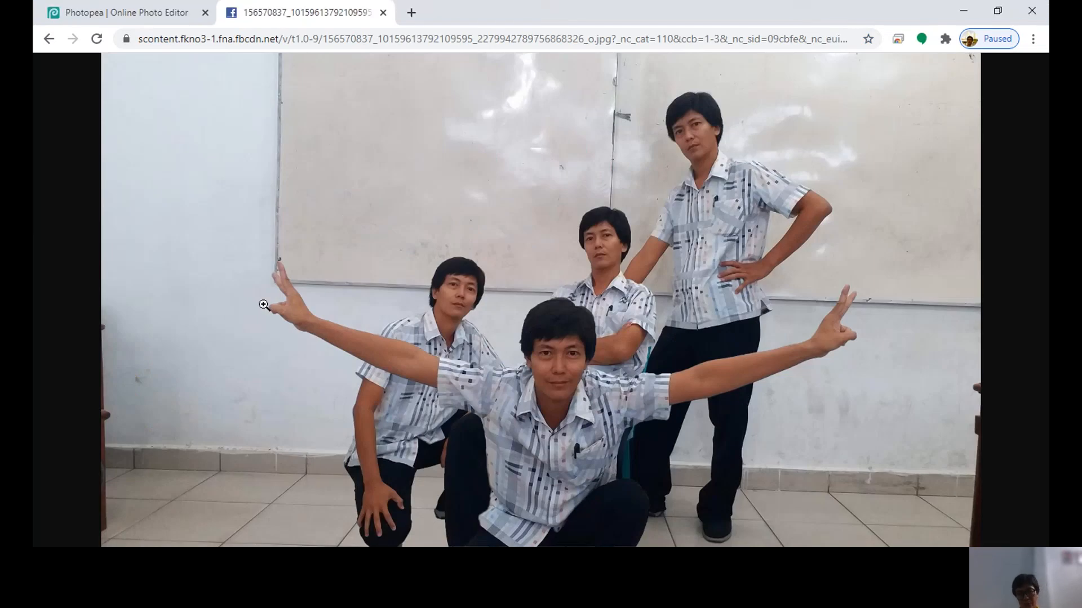
left_click(130, 19)
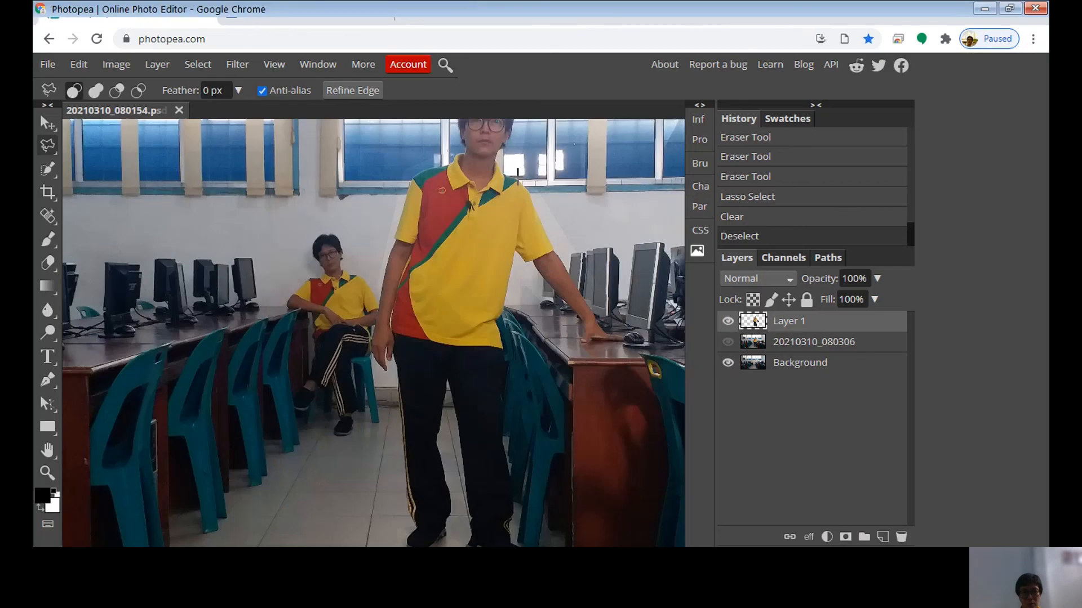
left_click_drag(391, 219, 400, 310)
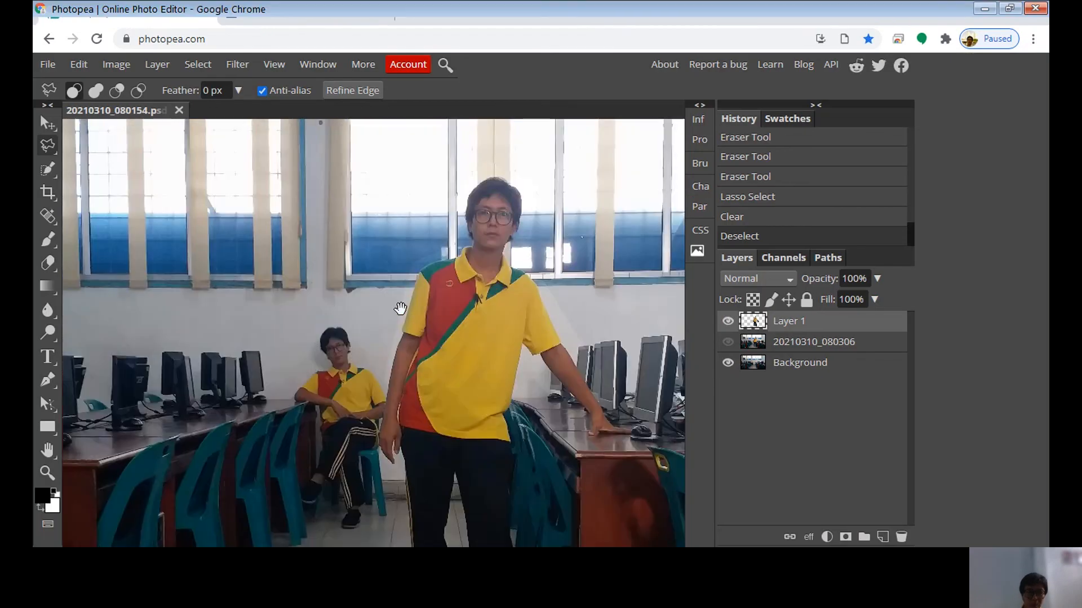